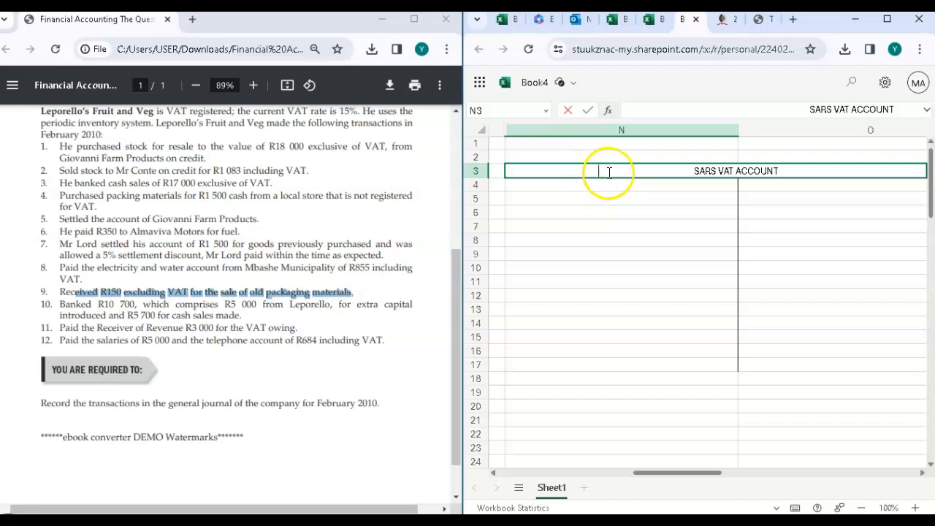
Step: Add a minus sign before and a plus sign after the SARS VAT ACCOUNT heading in cell N3
text(-)
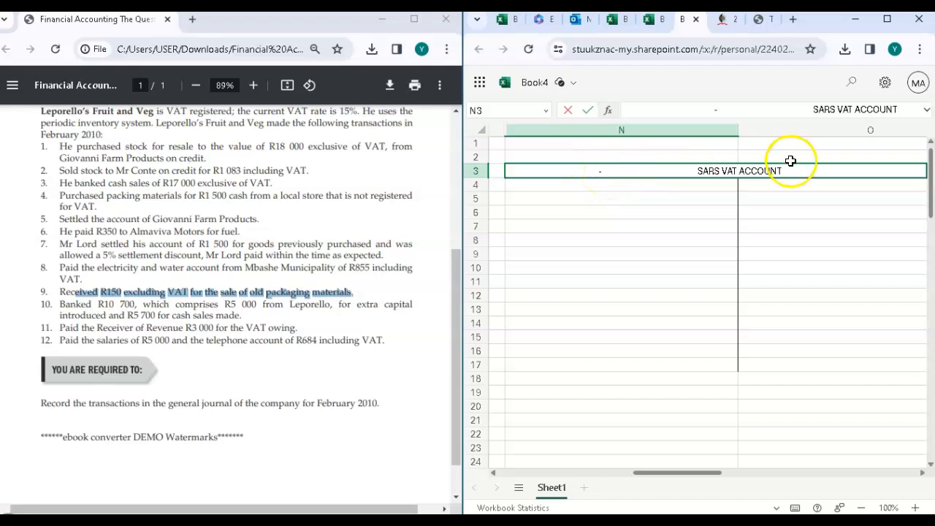
click(828, 172)
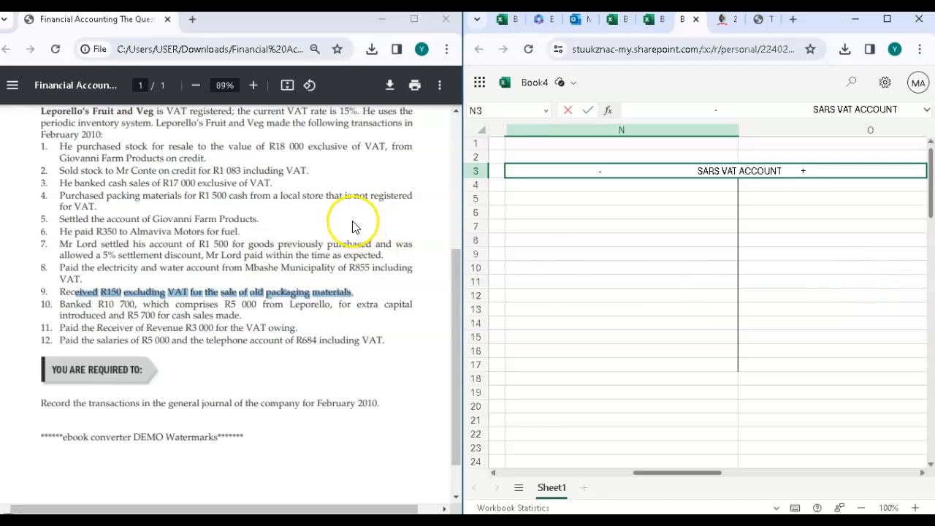
scroll(602, 244, left, 2)
scroll(601, 245, left, 8)
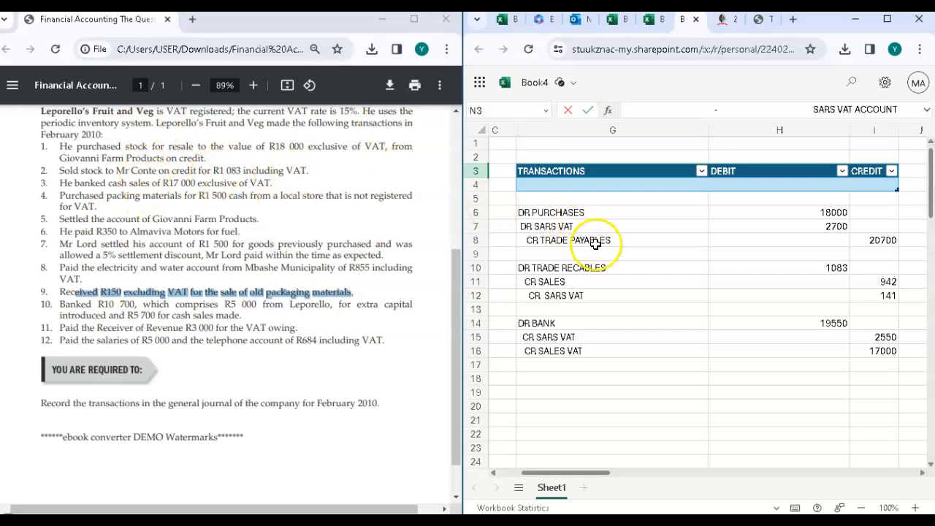
scroll(591, 242, right, 6)
scroll(730, 221, right, 1)
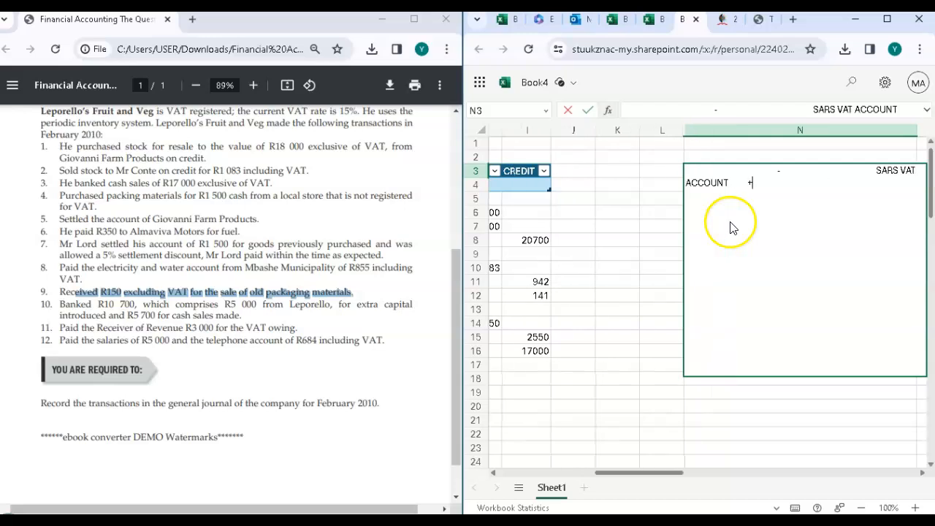
click(601, 226)
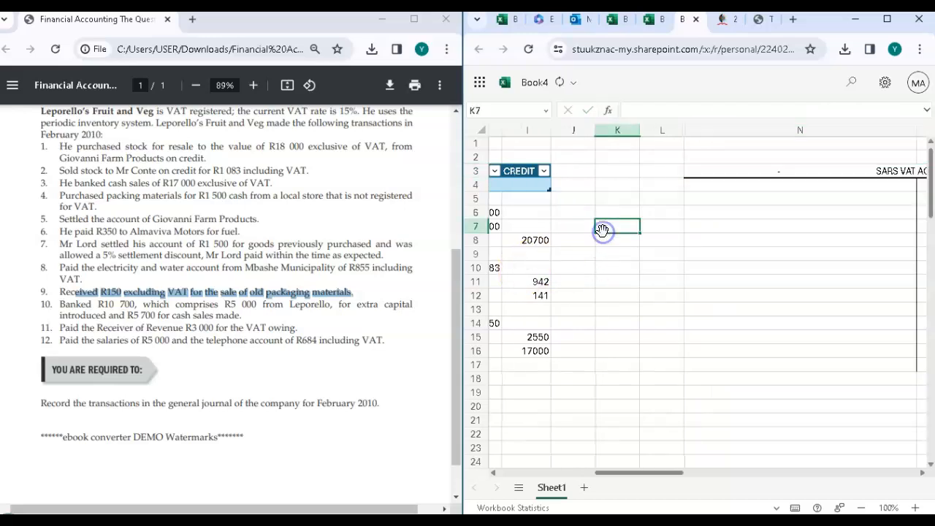
Step: Enter "01 FEB TRADE PAYABLES" in cell N4, on the minus side of the SARS VAT account
scroll(747, 202, left, 6)
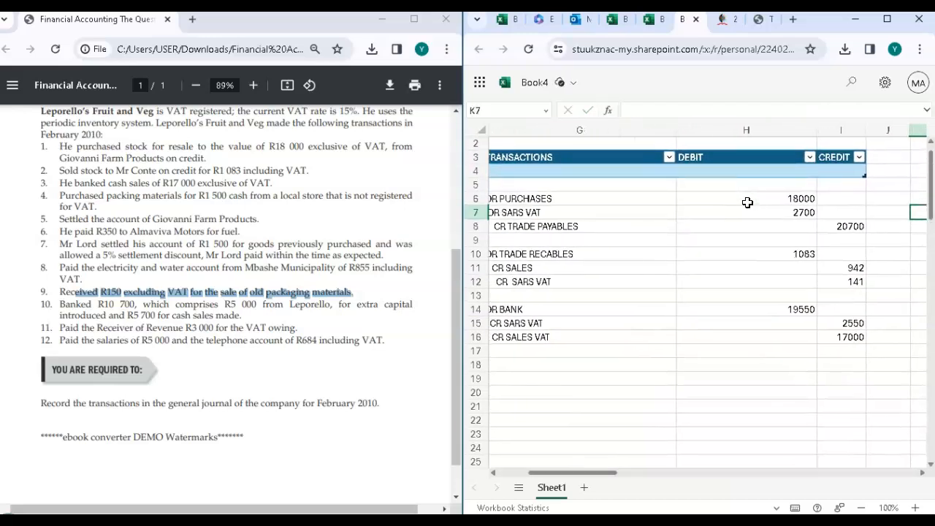
scroll(744, 219, right, 6)
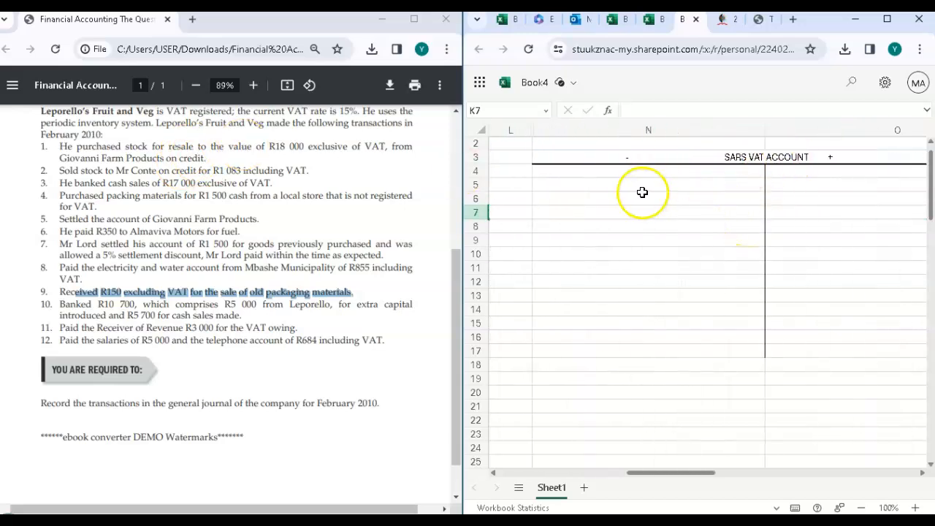
scroll(640, 192, up, 1)
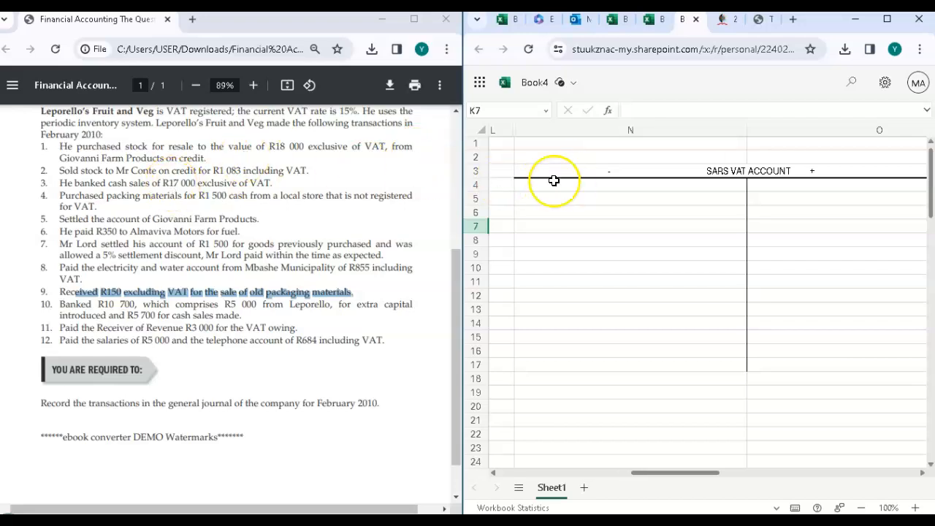
scroll(554, 181, left, 10)
scroll(554, 181, right, 1)
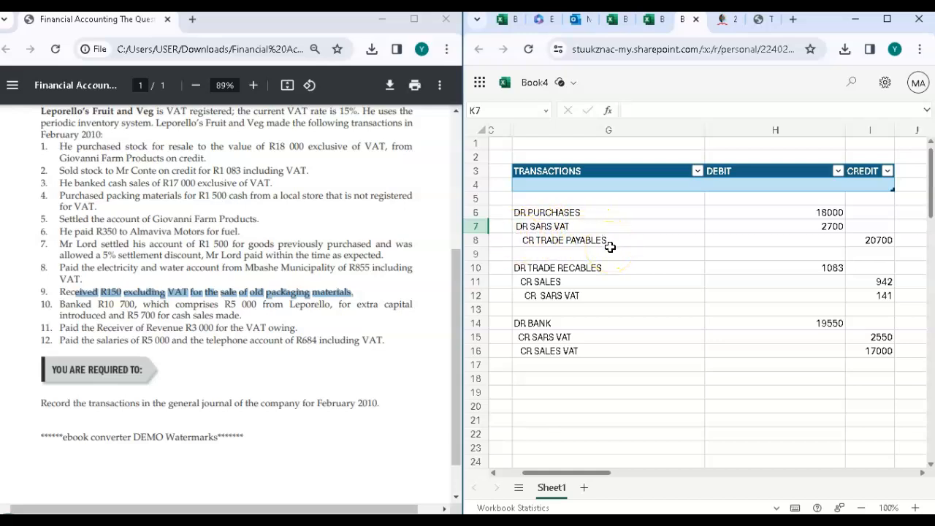
scroll(610, 247, right, 5)
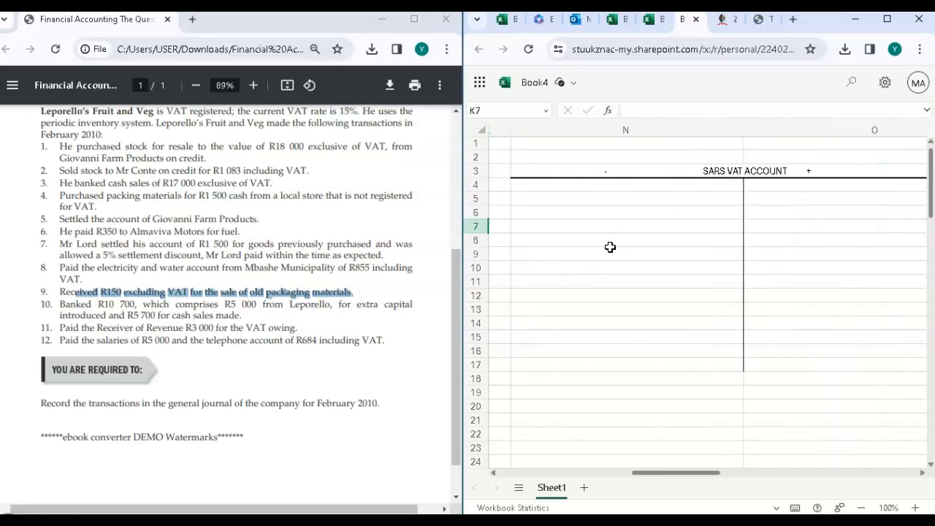
click(594, 189)
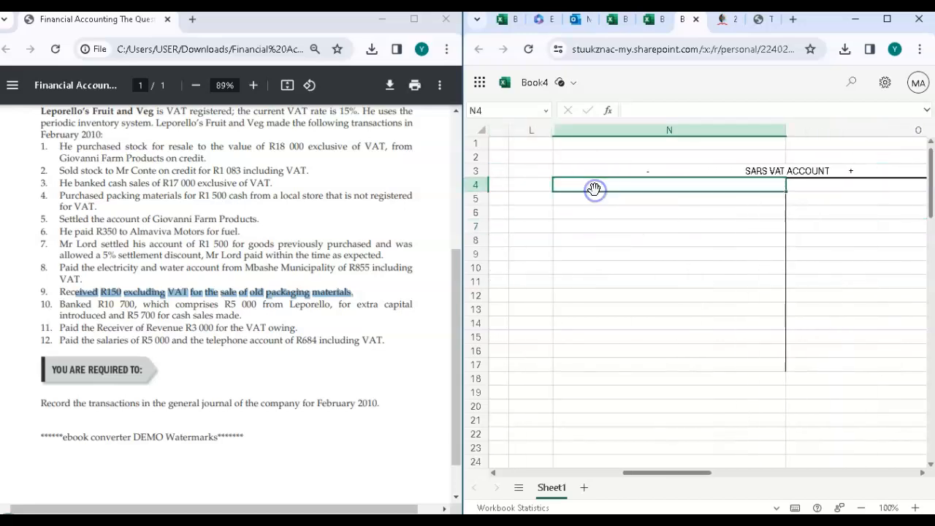
double_click(569, 183)
text(01  FEB)
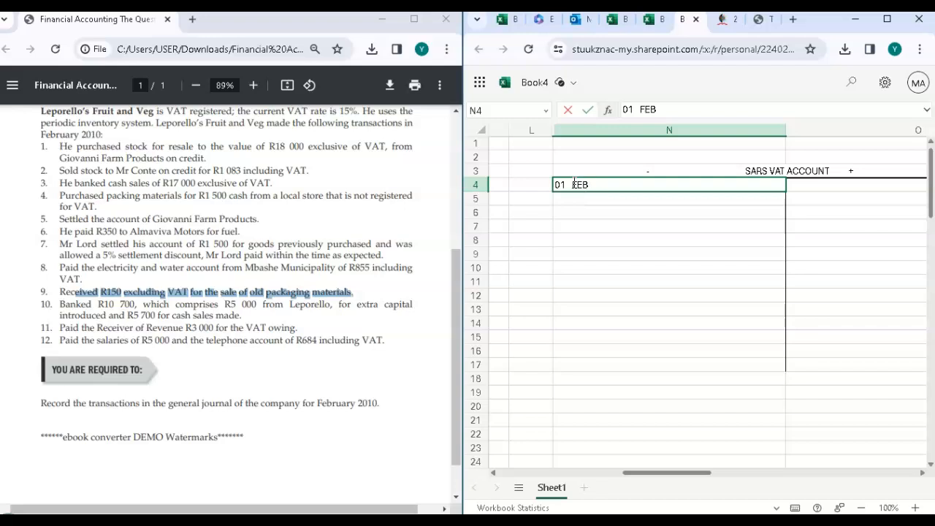
text(RADE PAYABLES)
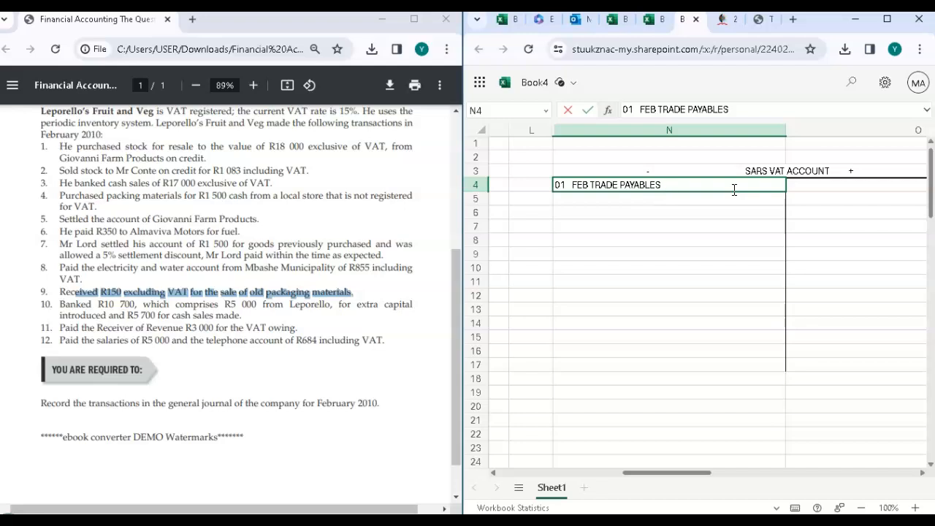
Step: Add the amount 2700 to the trade payables entry in N4, matching the DR SARS VAT journal line
scroll(519, 271, left, 10)
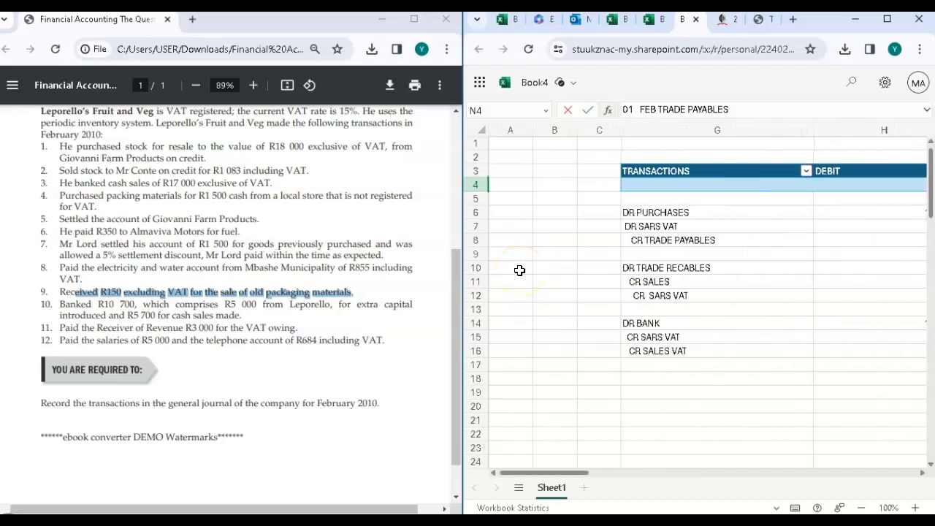
scroll(519, 270, right, 2)
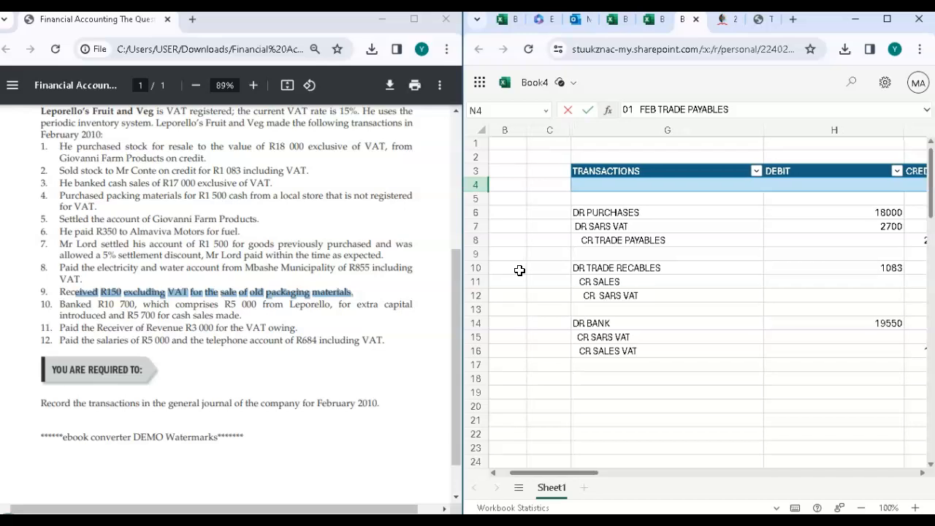
scroll(651, 220, right, 10)
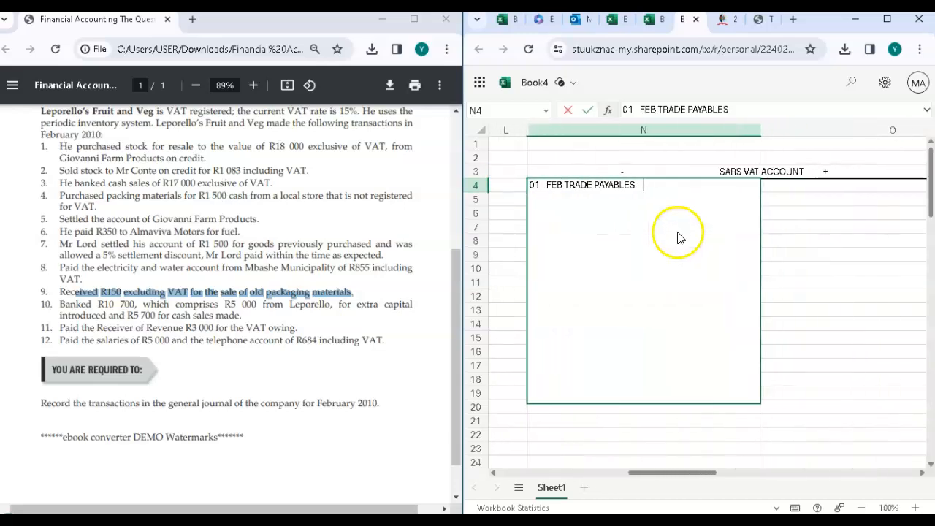
text(700)
click(805, 228)
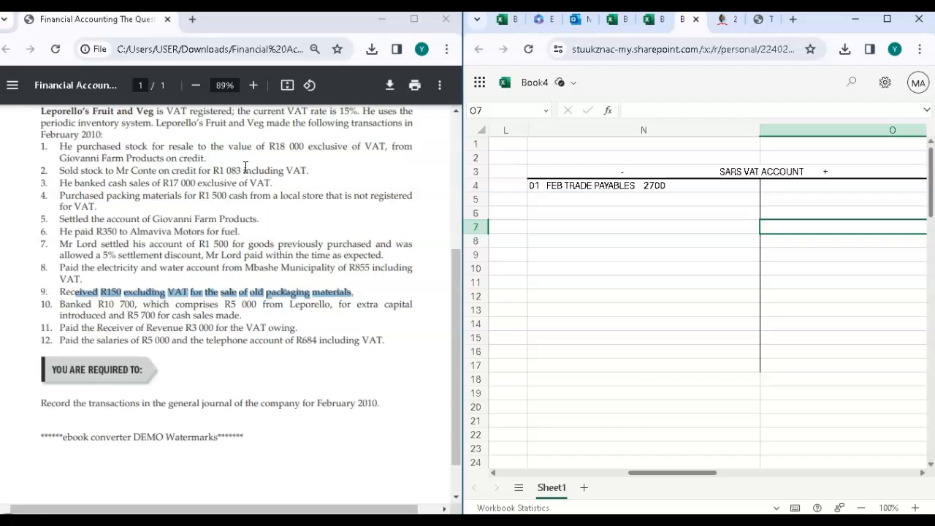
Step: Enter "1 FEB TRADE RECIVABLES" in cell O4, on the plus side of the SARS VAT account
scroll(496, 304, left, 3)
scroll(495, 305, left, 5)
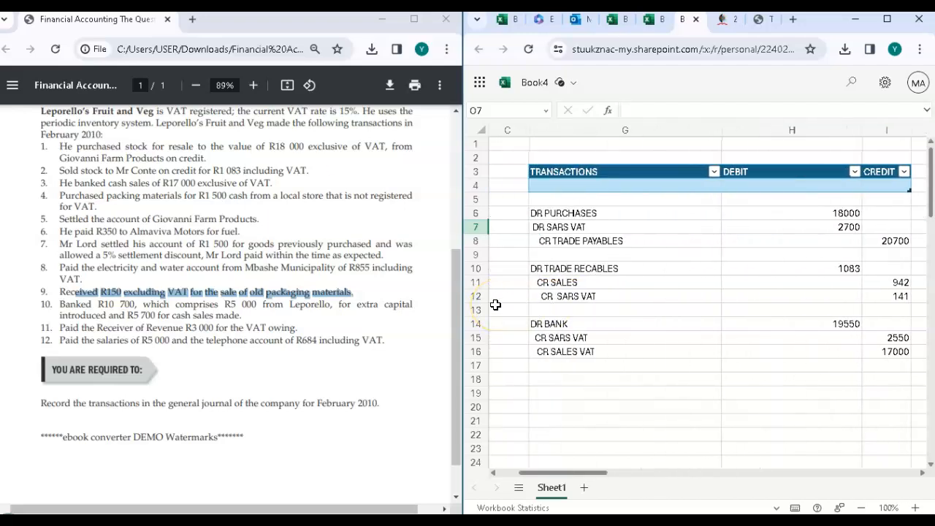
scroll(594, 251, right, 1)
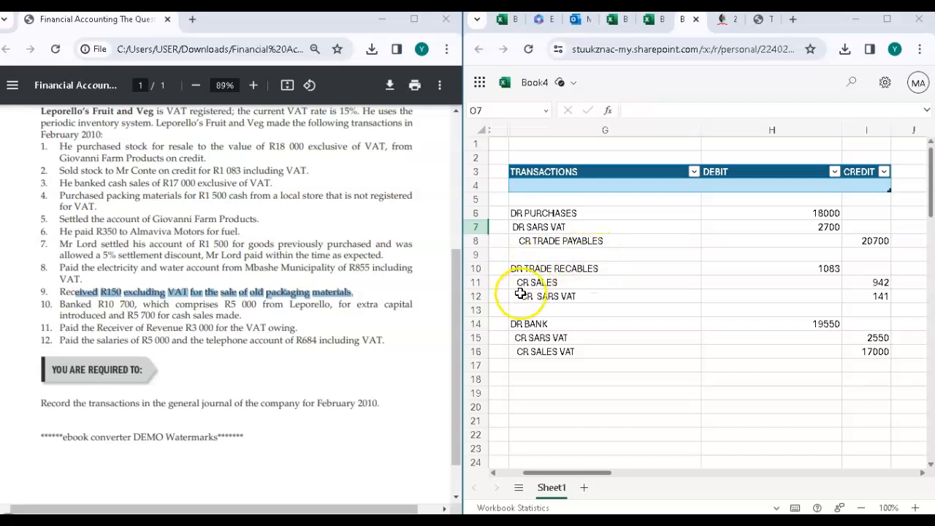
scroll(662, 252, right, 6)
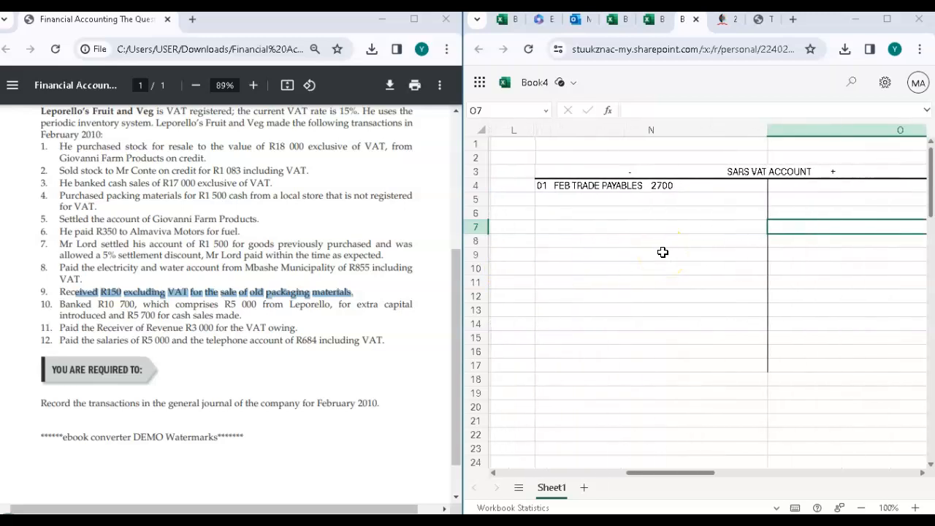
scroll(663, 252, left, 5)
scroll(662, 252, right, 6)
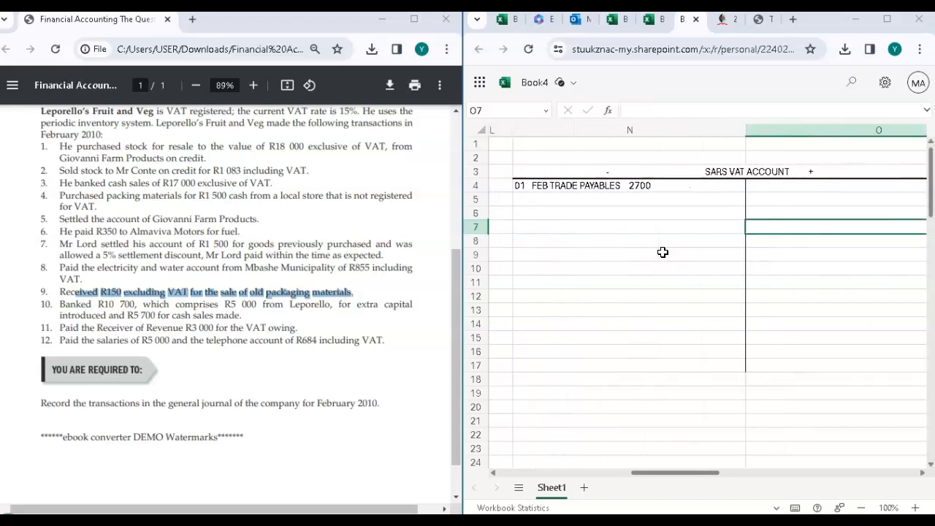
double_click(803, 188)
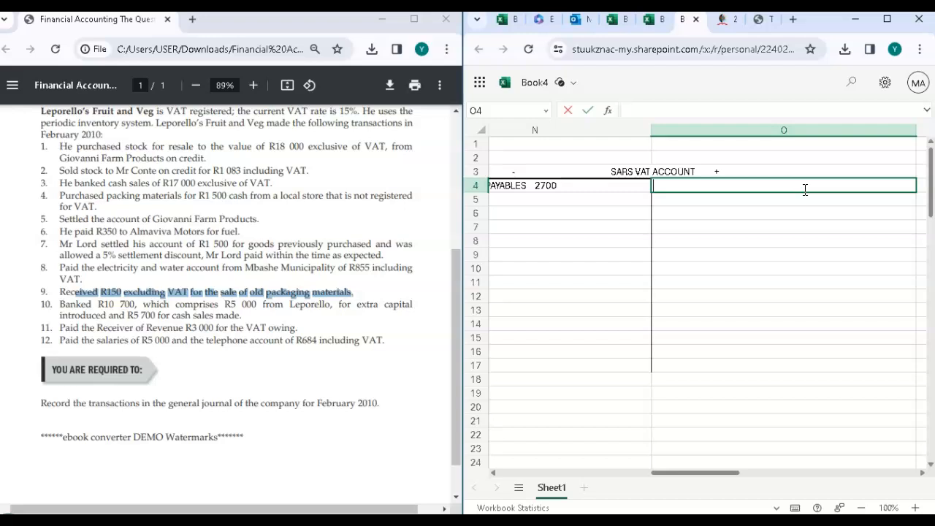
text(1 FEB  TRADE RECIVABLES)
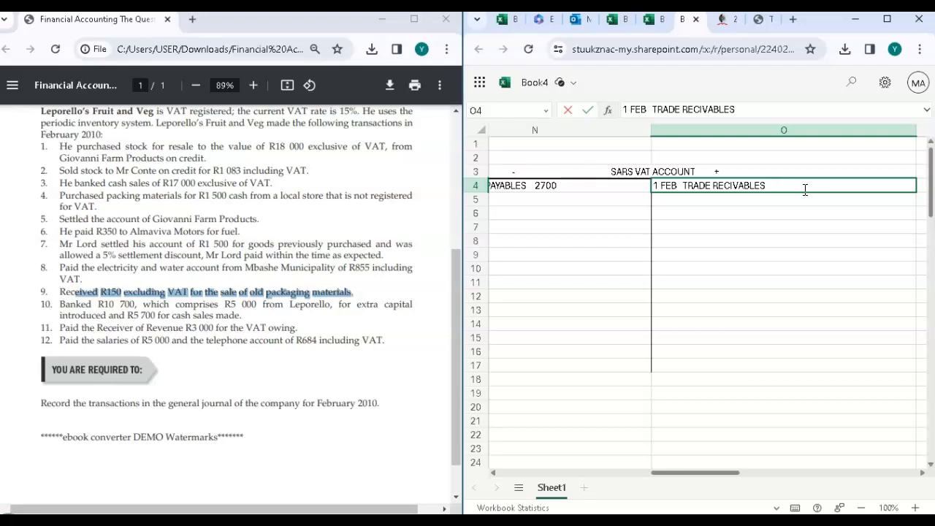
Step: Add the amount 141 to the trade receivables entry in O4, matching the CR SARS VAT journal line
scroll(655, 233, left, 10)
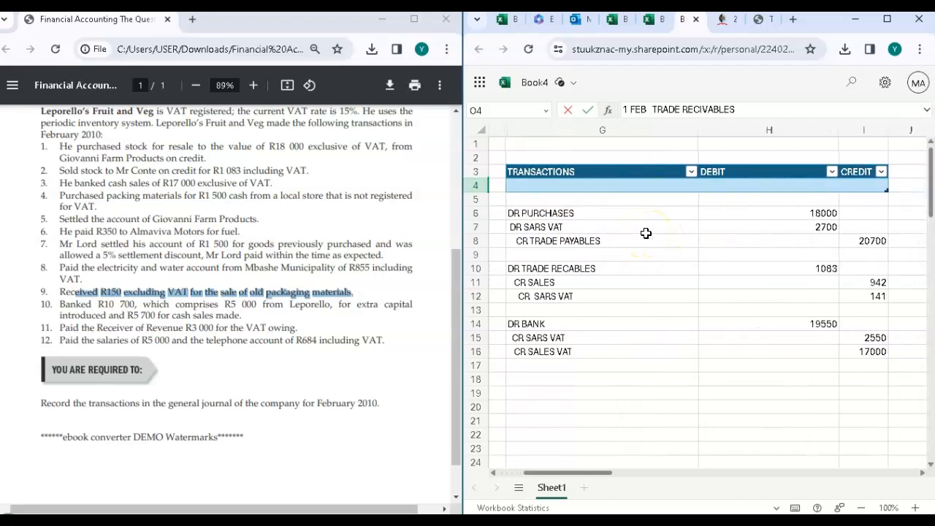
scroll(646, 233, right, 10)
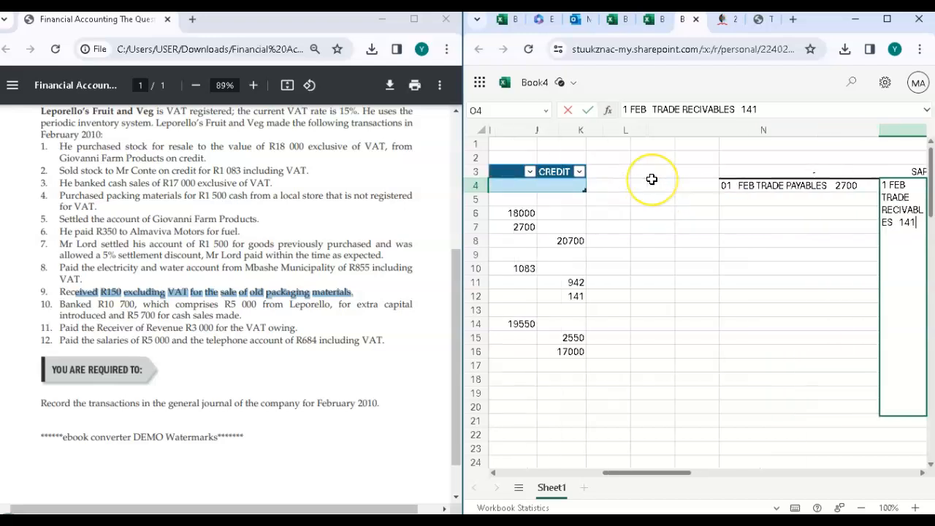
scroll(653, 179, left, 10)
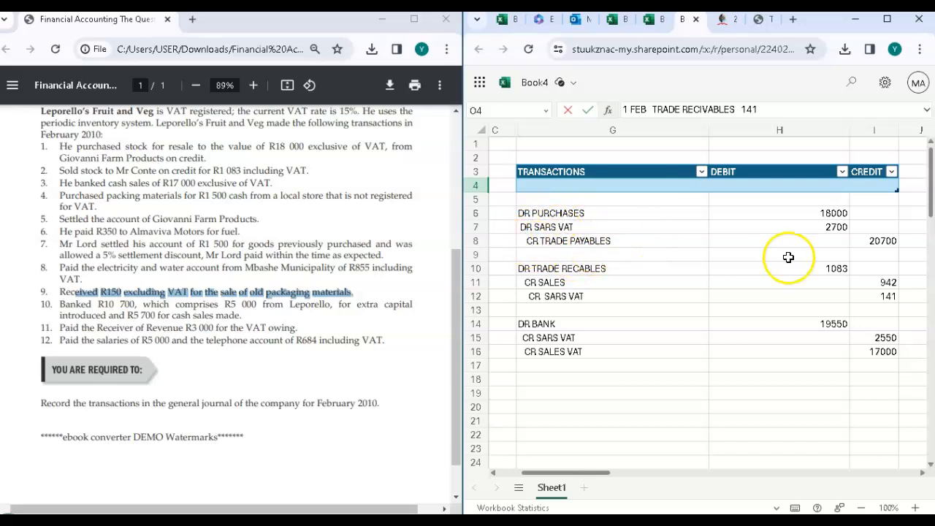
scroll(788, 257, right, 5)
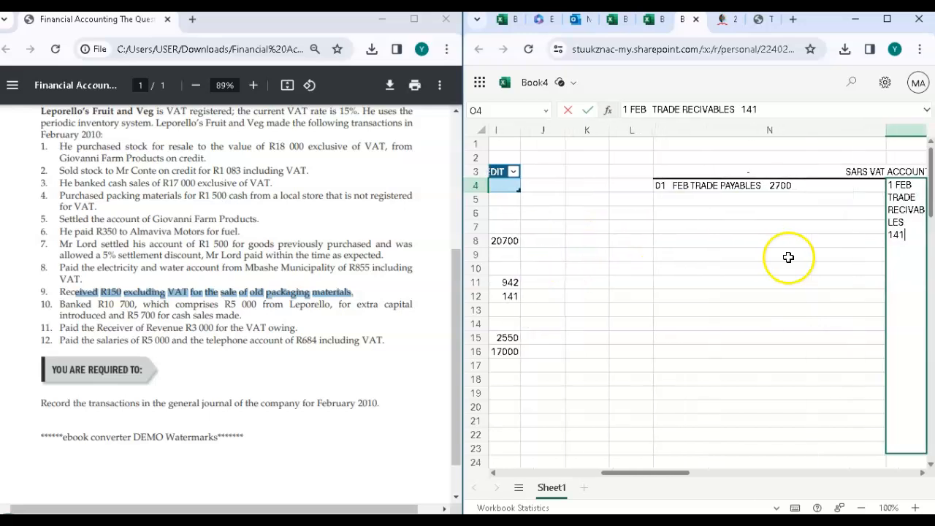
click(692, 297)
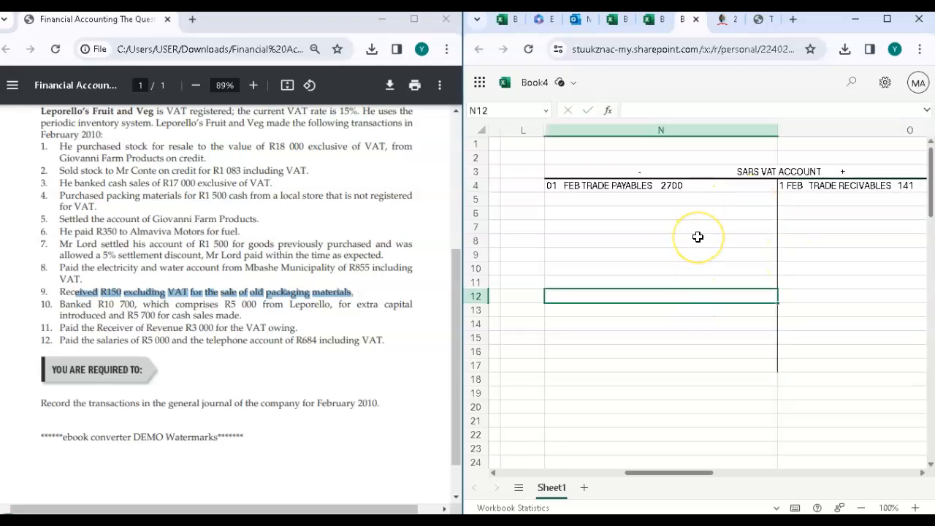
Step: Enter "BANK" in cell O5, on the plus side of the SARS VAT account, for the cash sales journal entry
scroll(698, 237, left, 10)
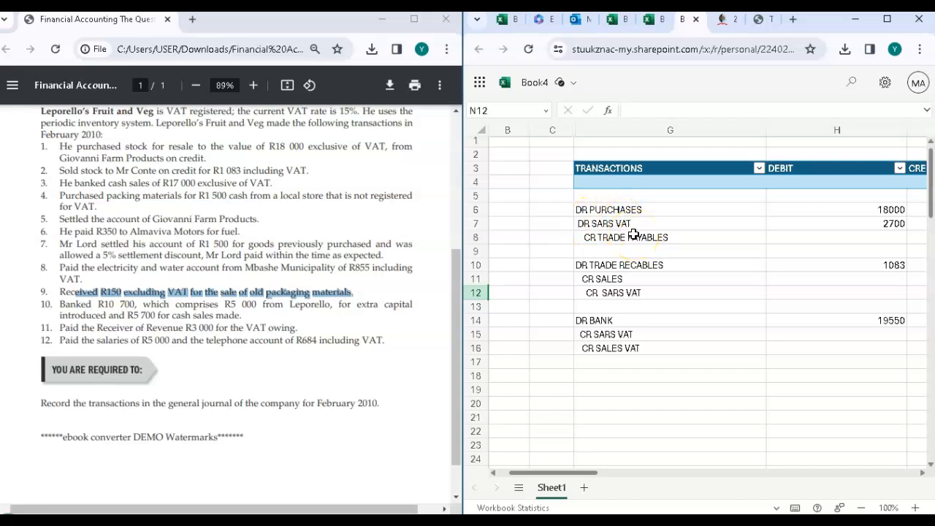
scroll(634, 335, right, 1)
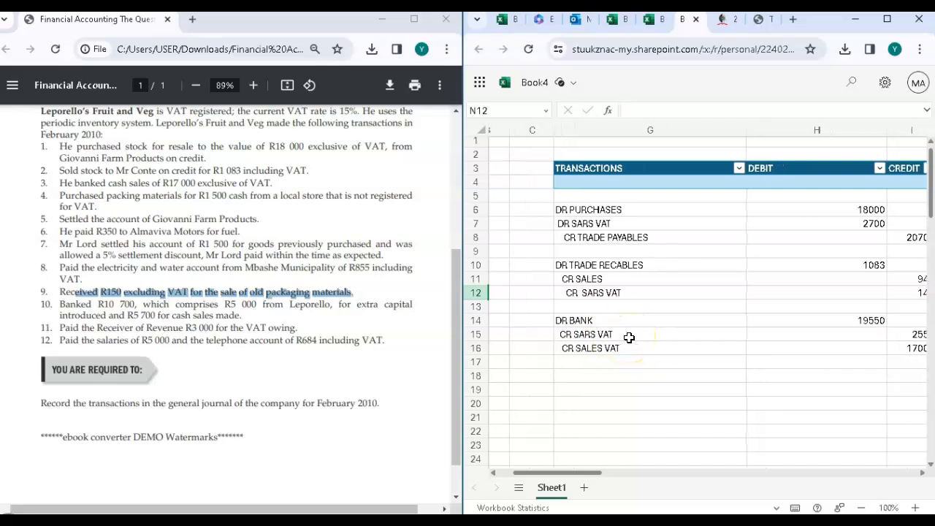
scroll(618, 352, right, 2)
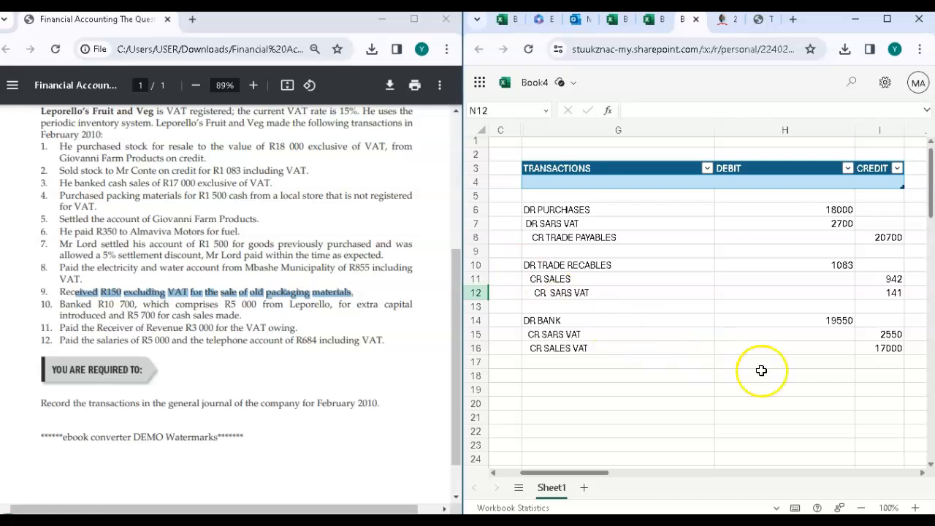
double_click(893, 333)
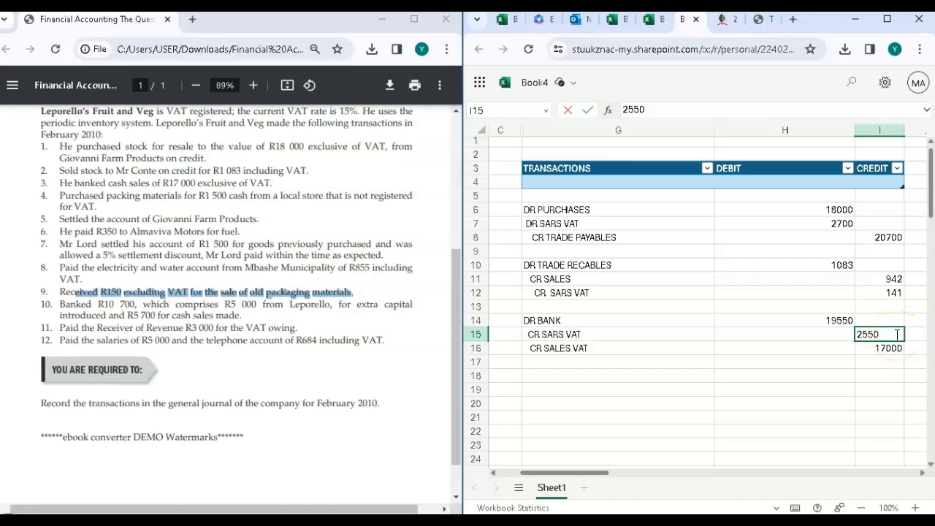
click(811, 360)
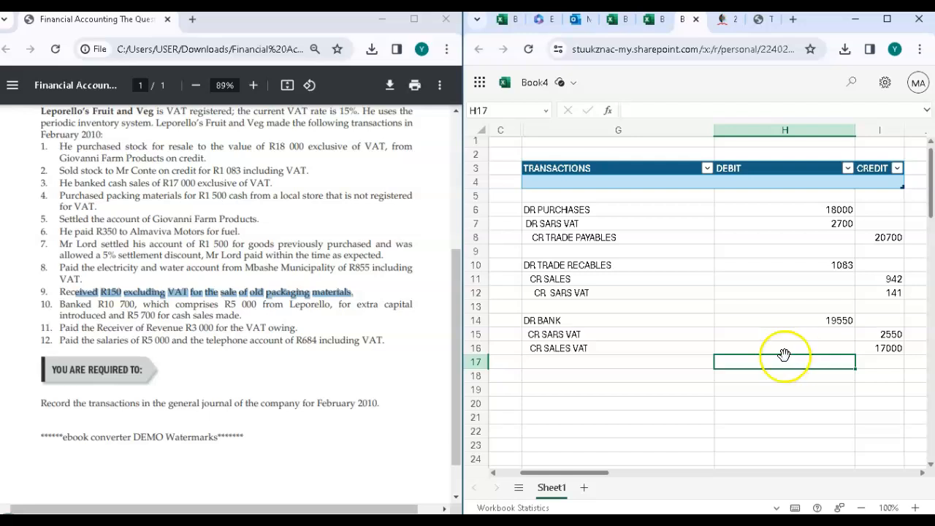
scroll(753, 326, right, 10)
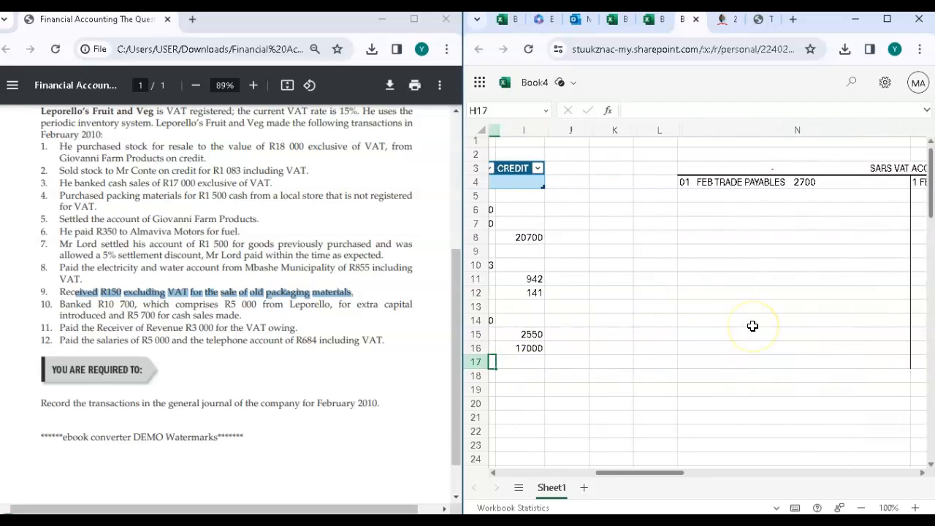
scroll(752, 326, left, 1)
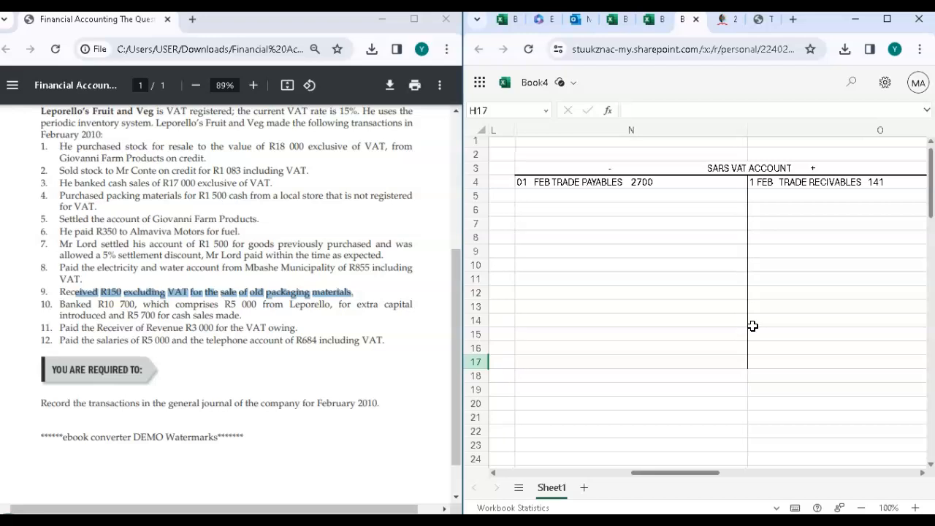
click(794, 198)
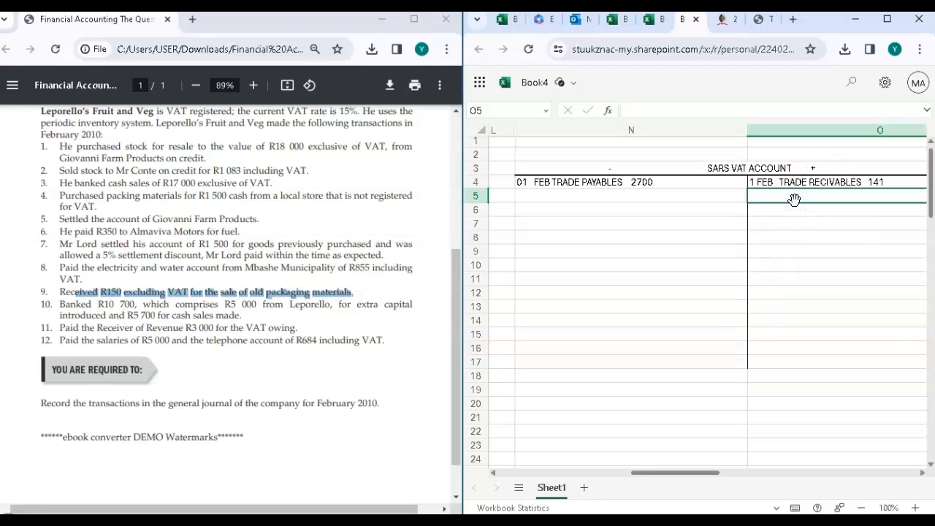
double_click(794, 199)
text(BANK)
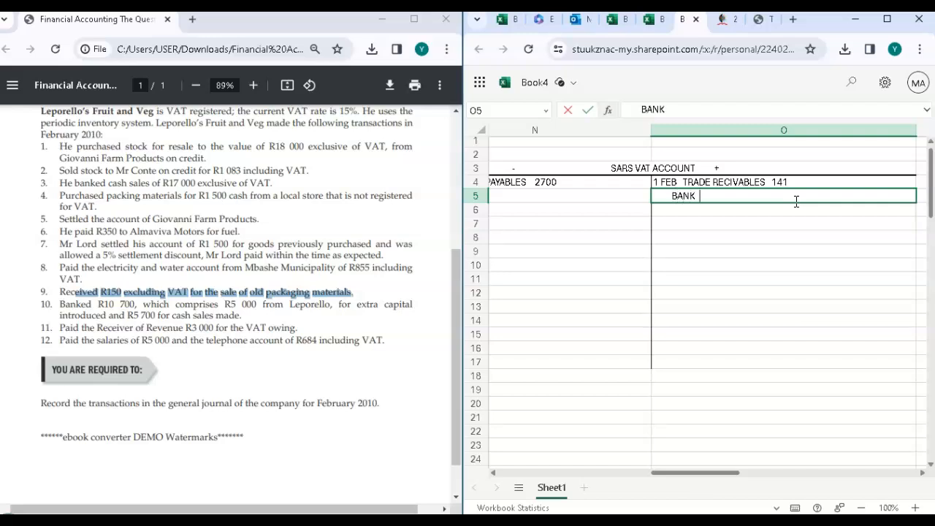
Step: Add the amount 2550 to the bank entry in O5, matching the CR SARS VAT line under DR BANK
scroll(507, 300, left, 10)
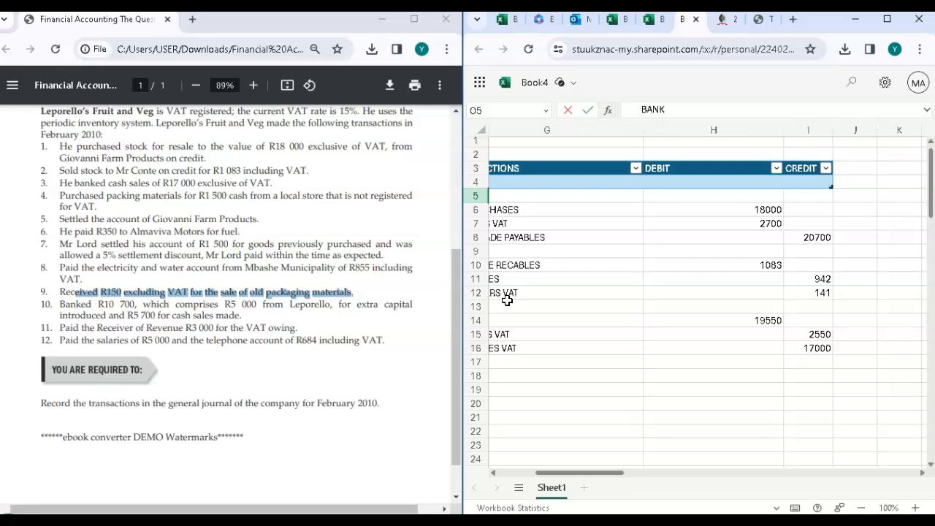
scroll(504, 300, right, 10)
text(2550)
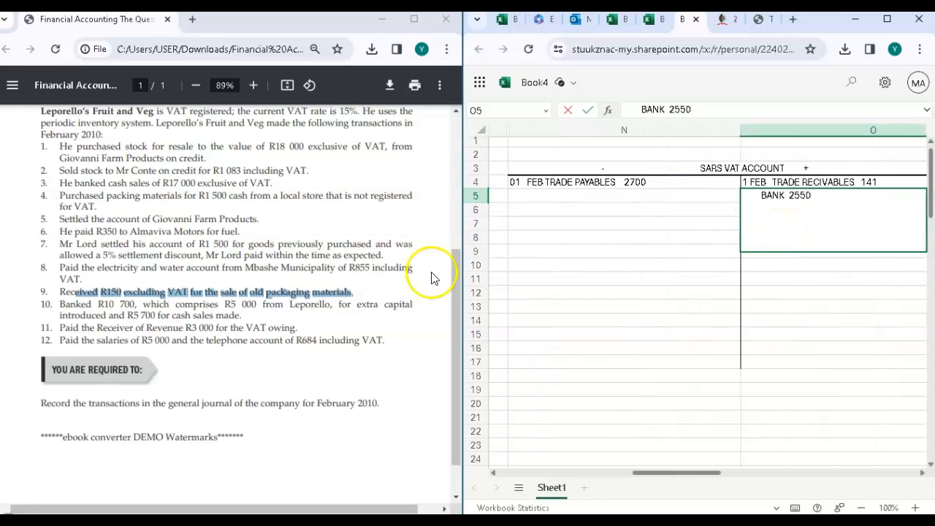
scroll(590, 294, left, 10)
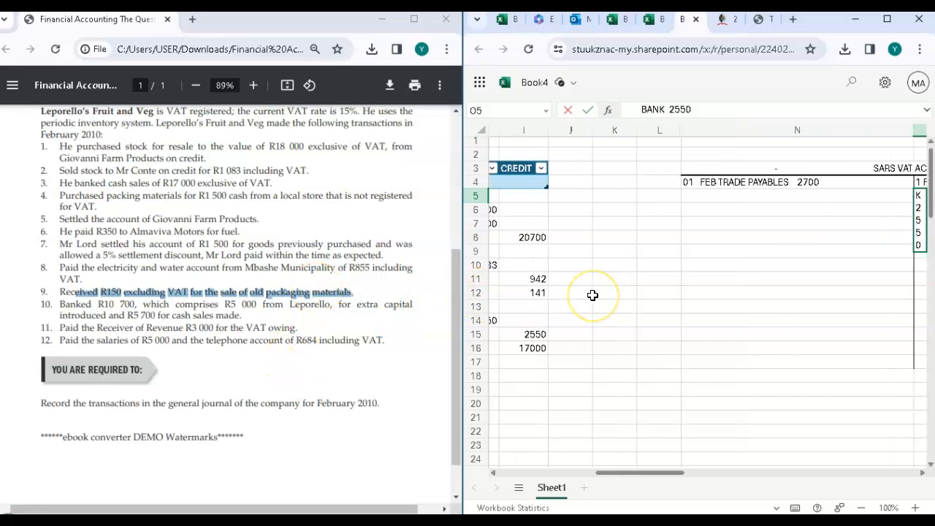
scroll(592, 294, left, 4)
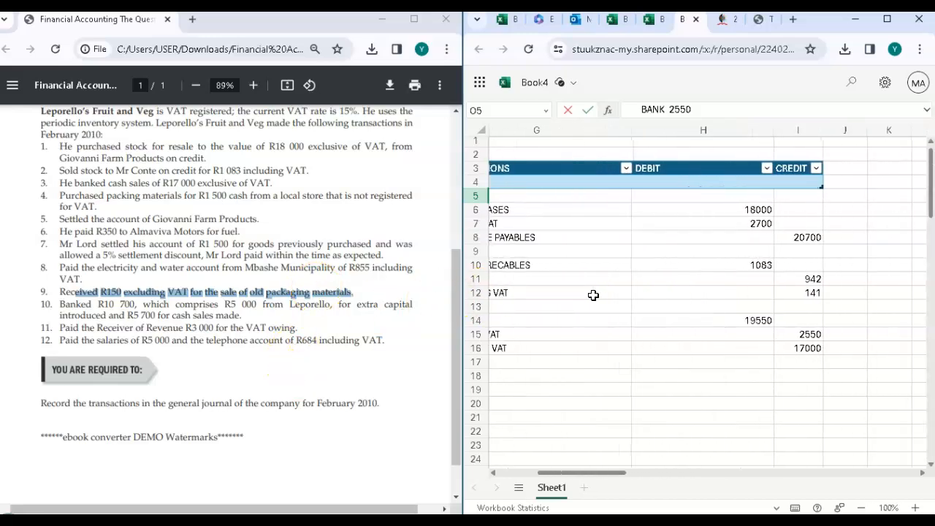
scroll(592, 294, right, 10)
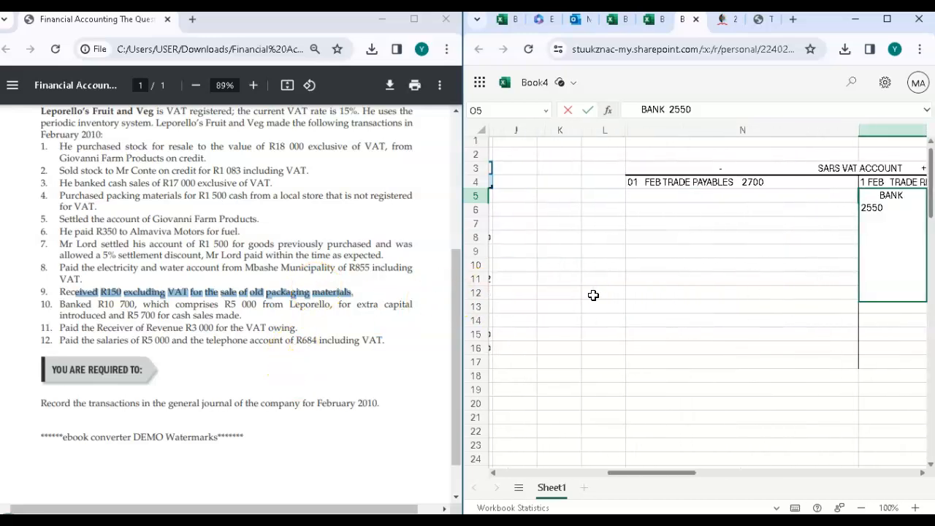
click(712, 227)
scroll(714, 228, right, 3)
scroll(715, 227, left, 1)
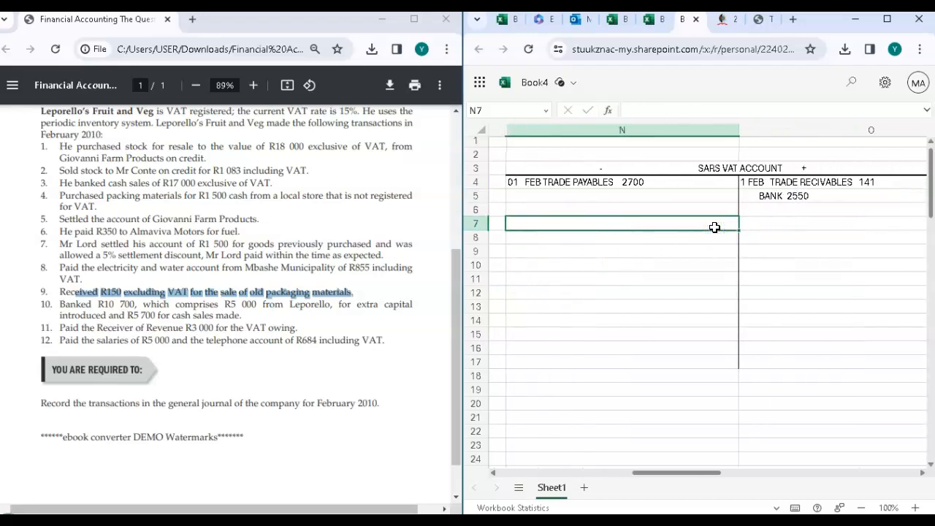
Step: Enter the total 2700 on both sides of the SARS VAT account, in cells N7 and O7
mouse_move(689, 475)
mouse_down()
mouse_move(722, 478)
mouse_move(684, 482)
mouse_up()
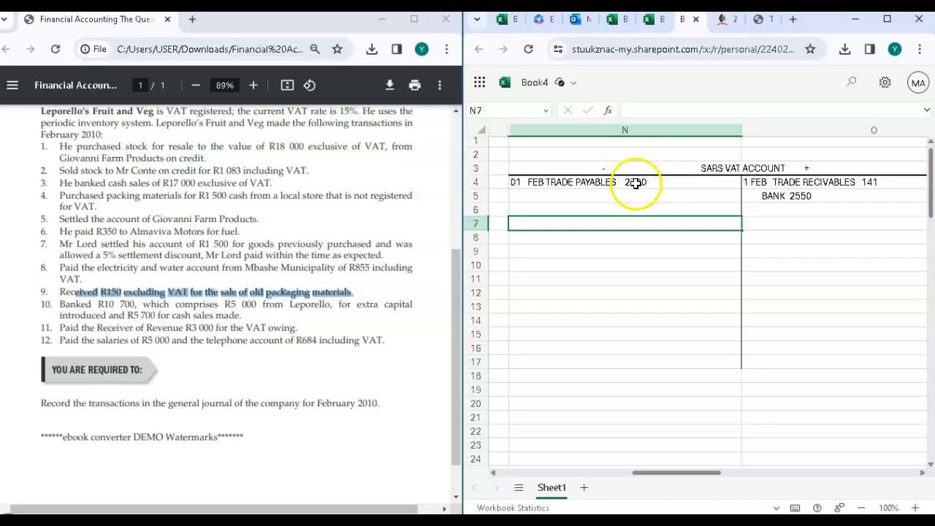
double_click(682, 240)
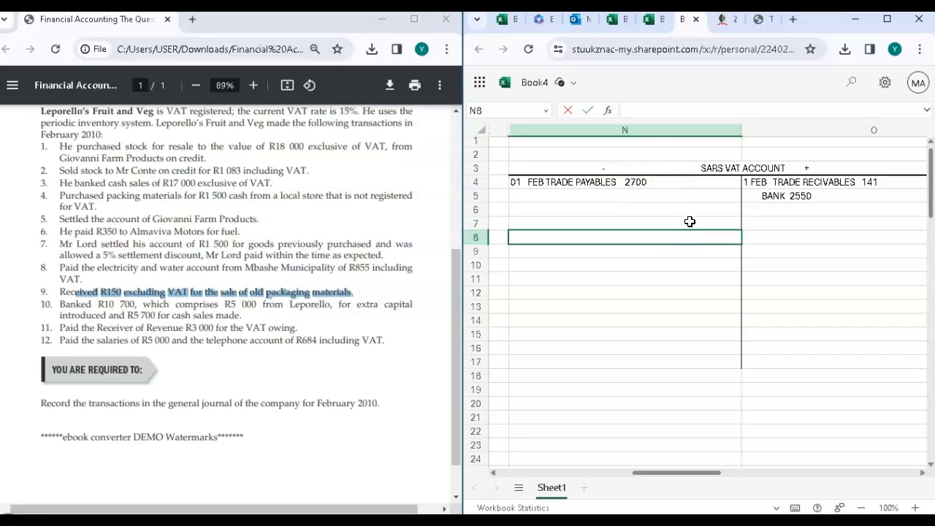
double_click(689, 222)
text(2700)
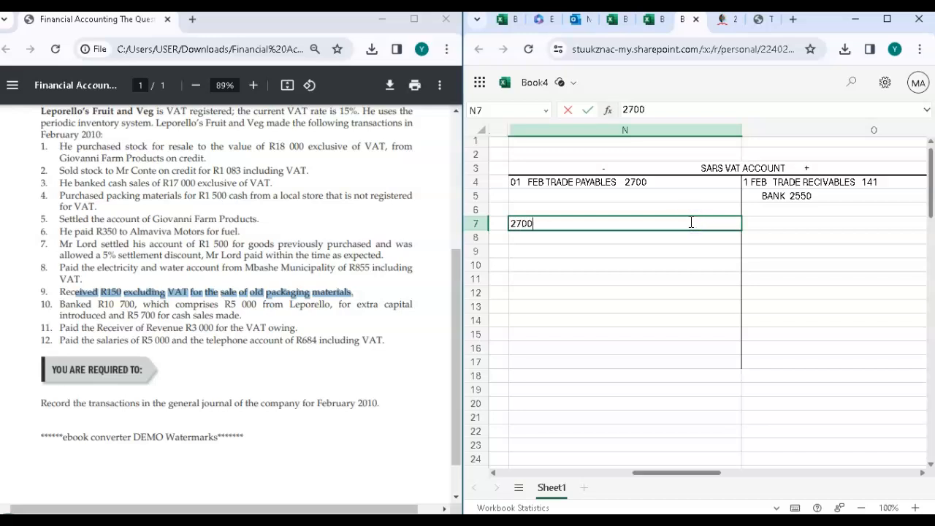
click(766, 222)
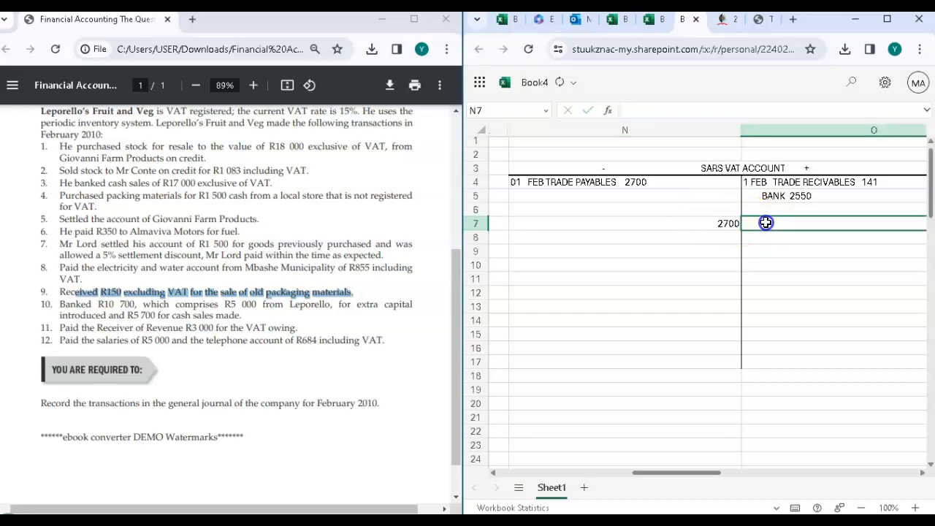
text(26)
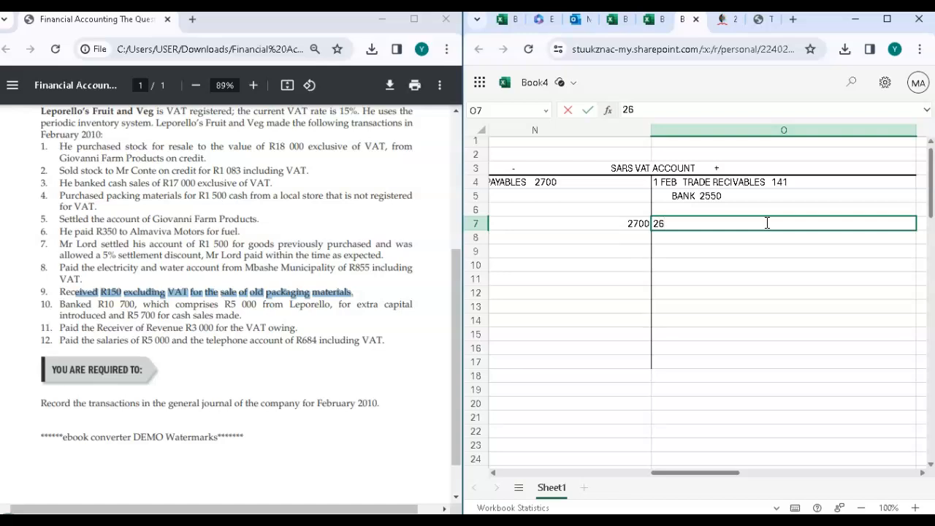
key(BackSpace)
text(700)
click(769, 247)
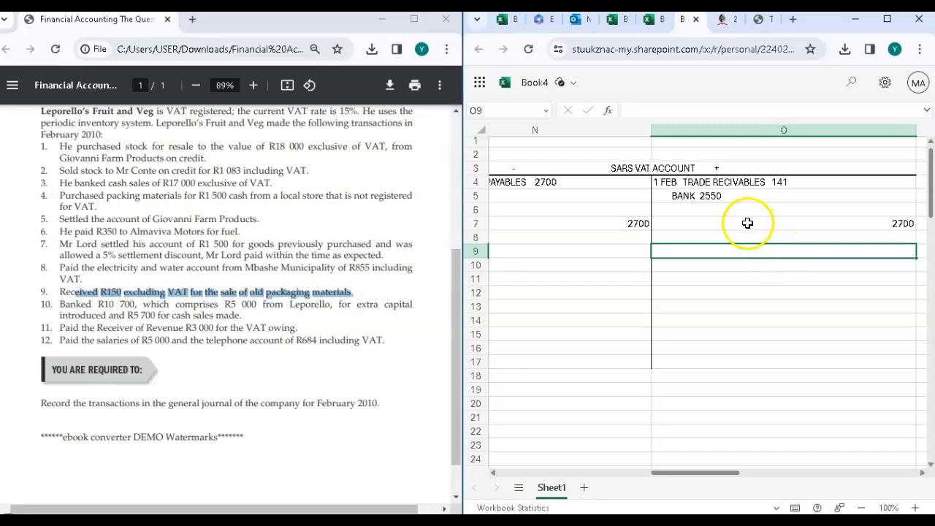
Step: Enter the closing balance "01 MARCH BALANCE C/D 9" in cell O6, on the plus side of the SARS VAT account
click(712, 210)
text(BALAN)
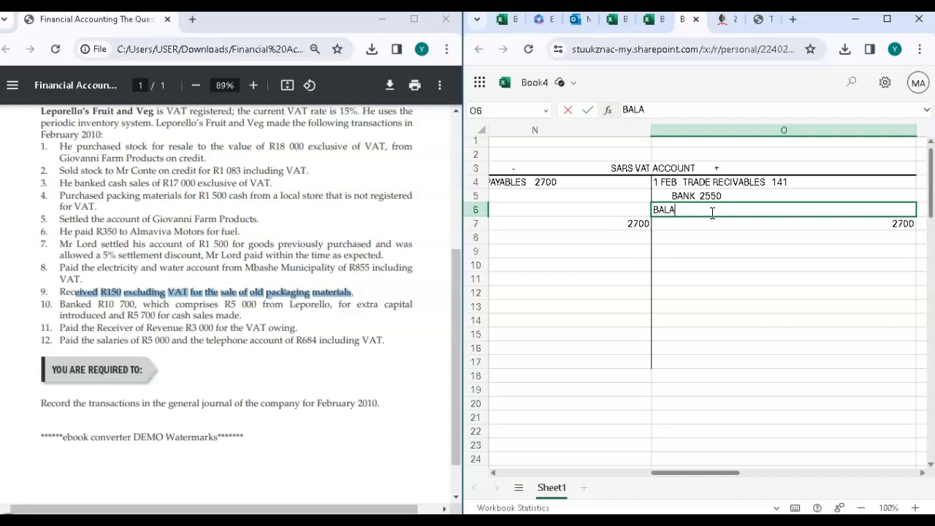
key(BackSpace)
key(BackSpace)
key(BackSpace)
key(BackSpace)
key(BackSpace)
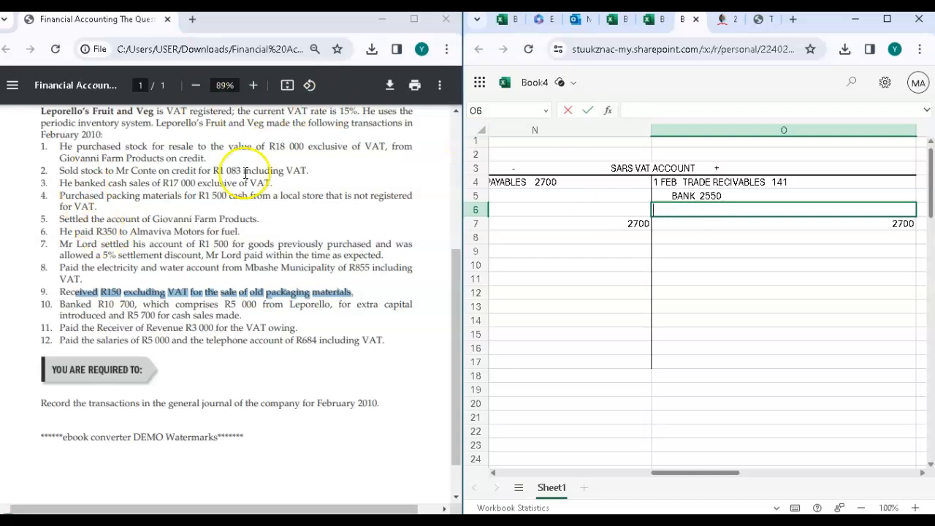
text(01)
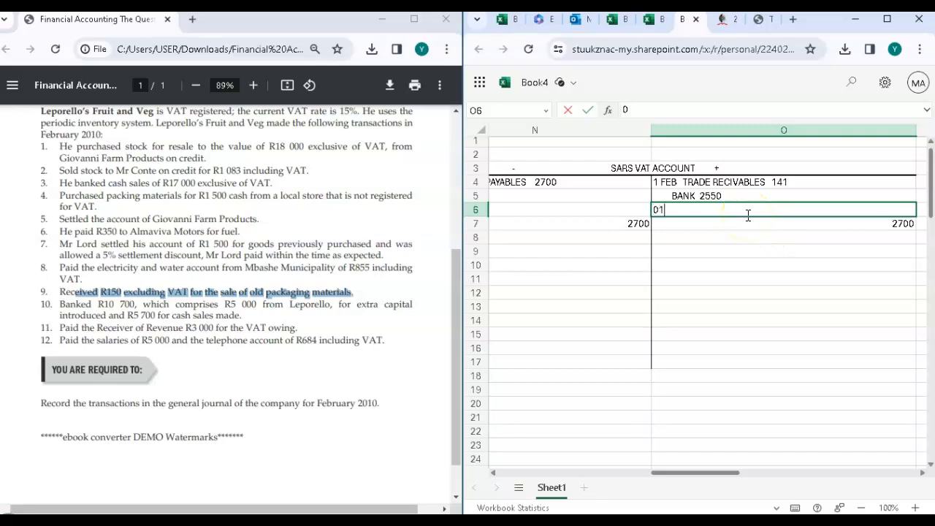
text( MARCH )
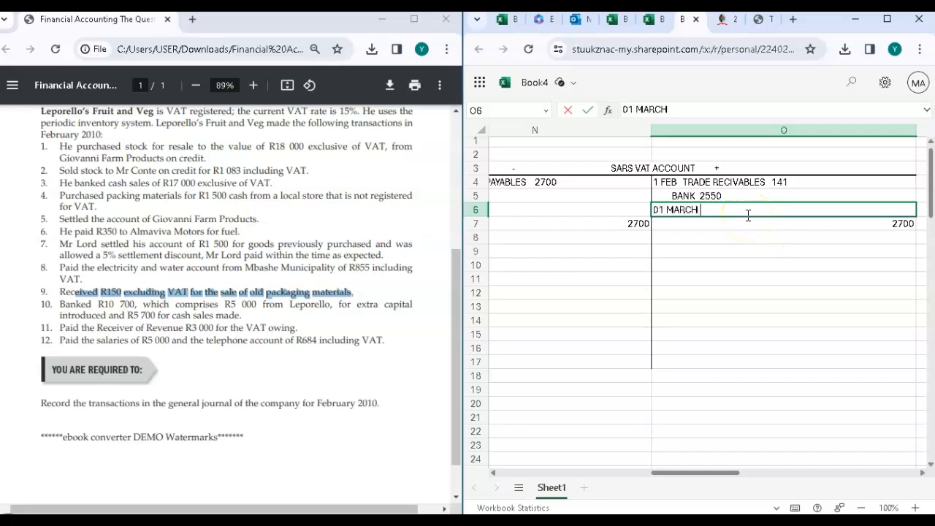
text(BALANCE C/D)
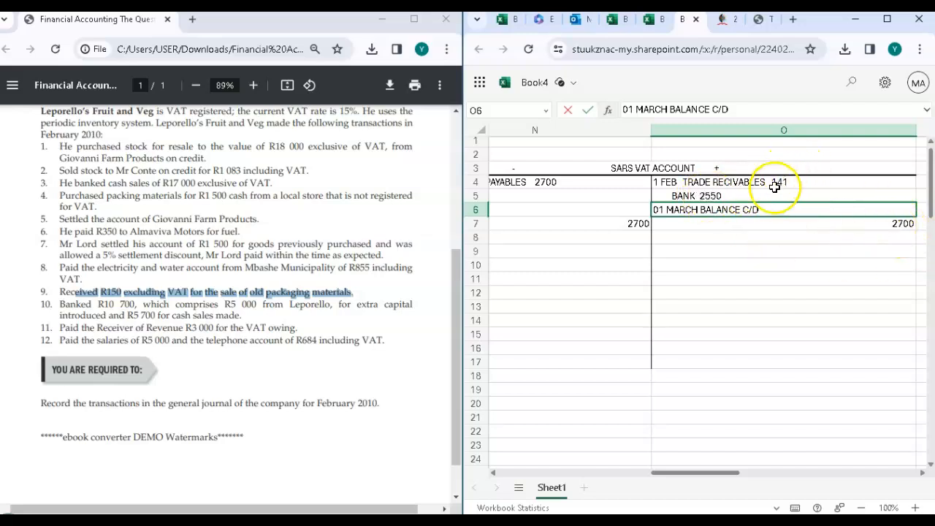
click(788, 225)
text(9)
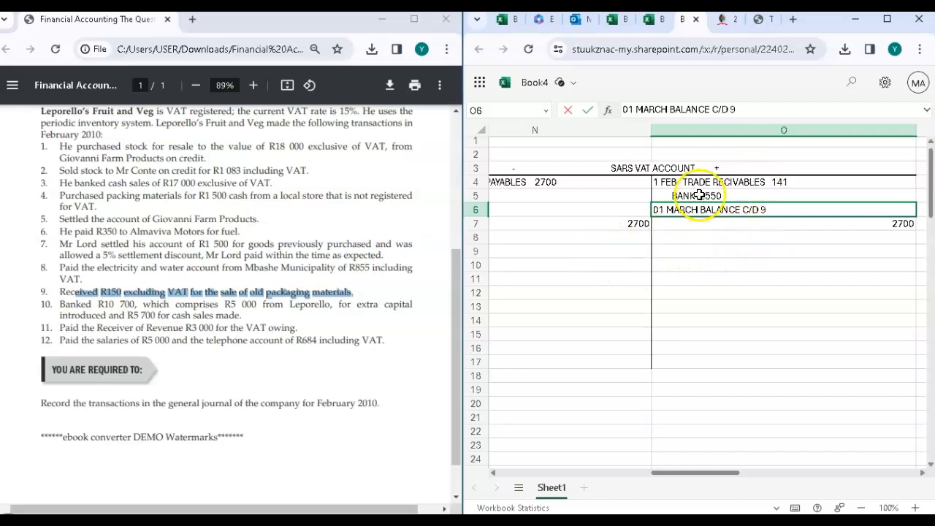
Step: Enter the opening balance "01 MARCH BALANCE B/D 9" in cell N8, below the total on the minus side
scroll(587, 263, left, 2)
click(554, 239)
text(01 MARCH)
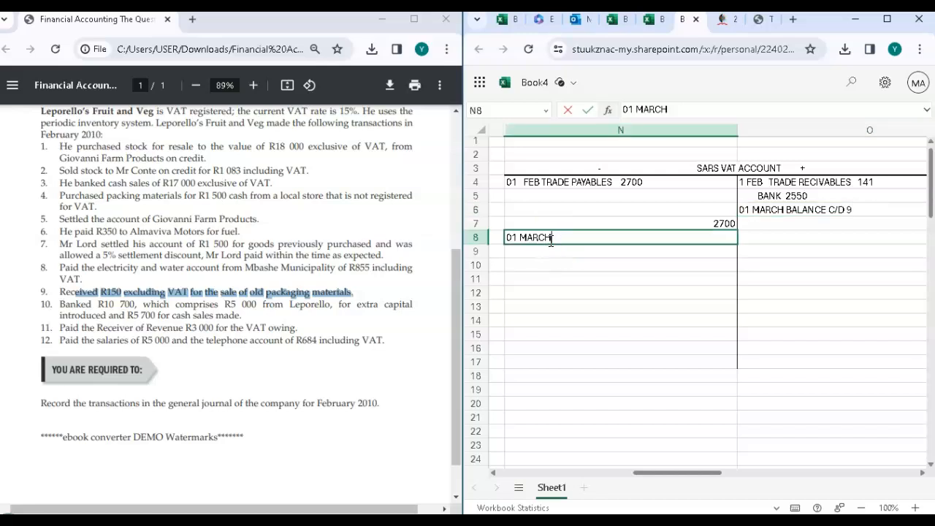
text( BALANCE B)
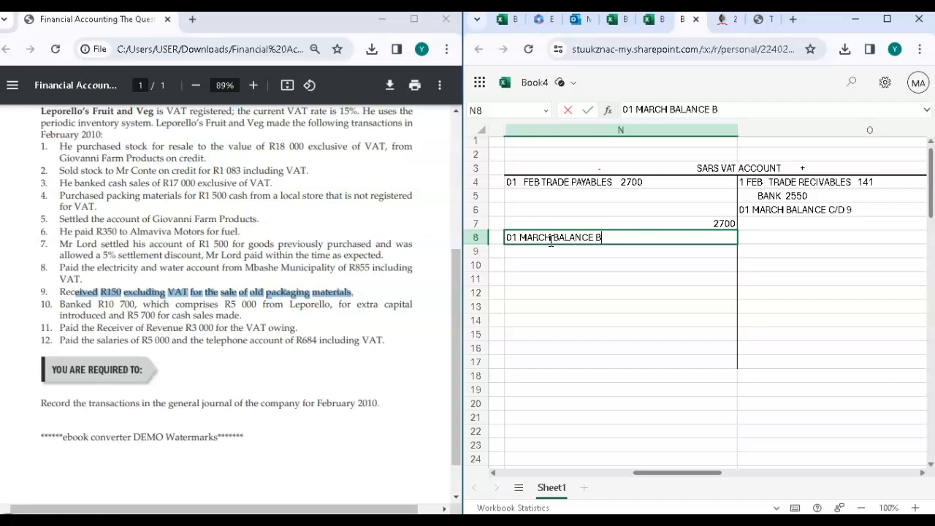
text(/D 9)
scroll(766, 253, right, 2)
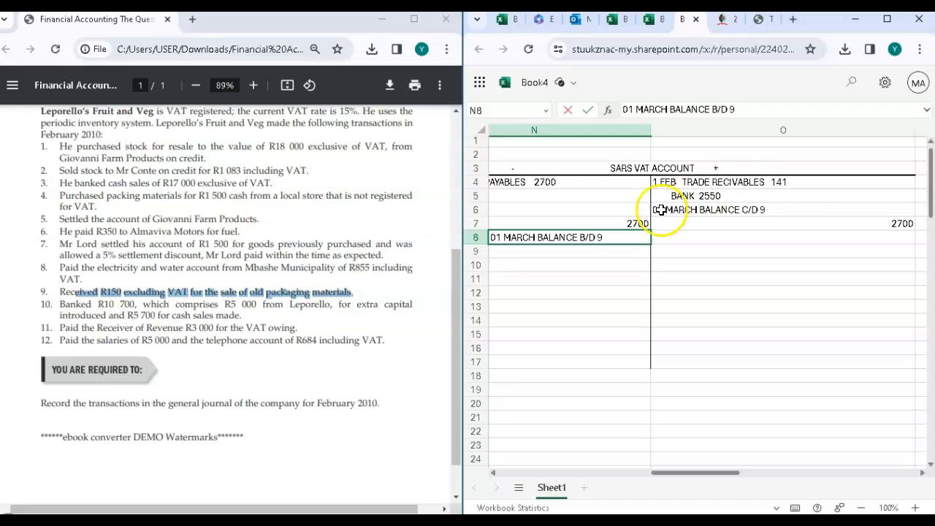
Step: Review the entries, totals and balances on both sides of the SARS VAT account
scroll(609, 286, left, 1)
scroll(609, 287, left, 2)
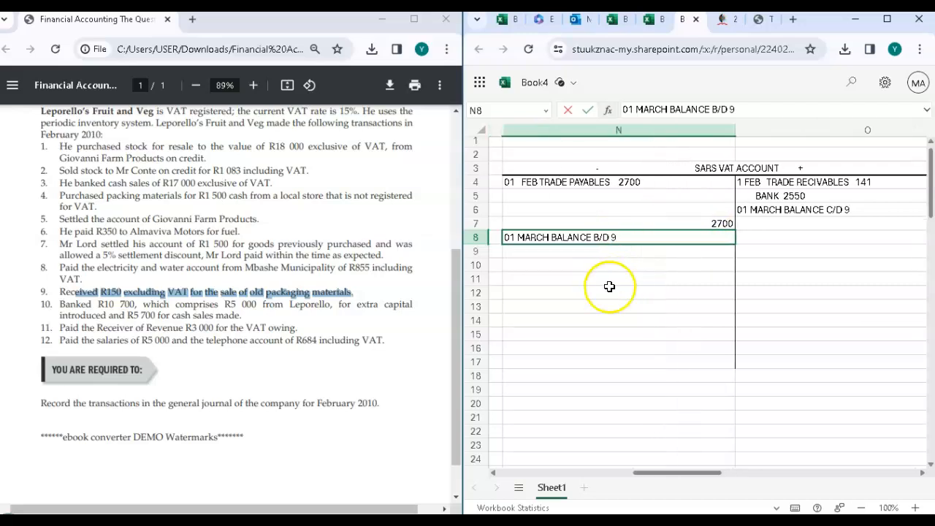
scroll(585, 293, left, 2)
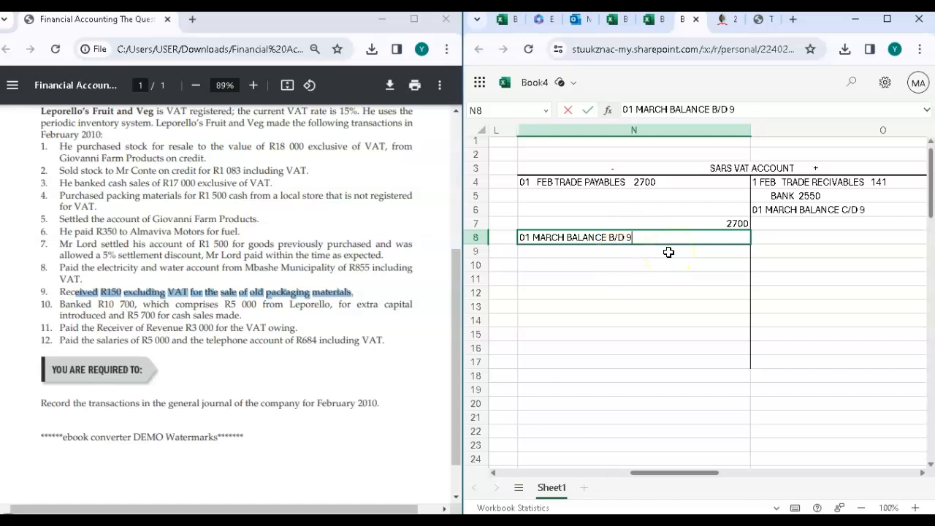
click(587, 223)
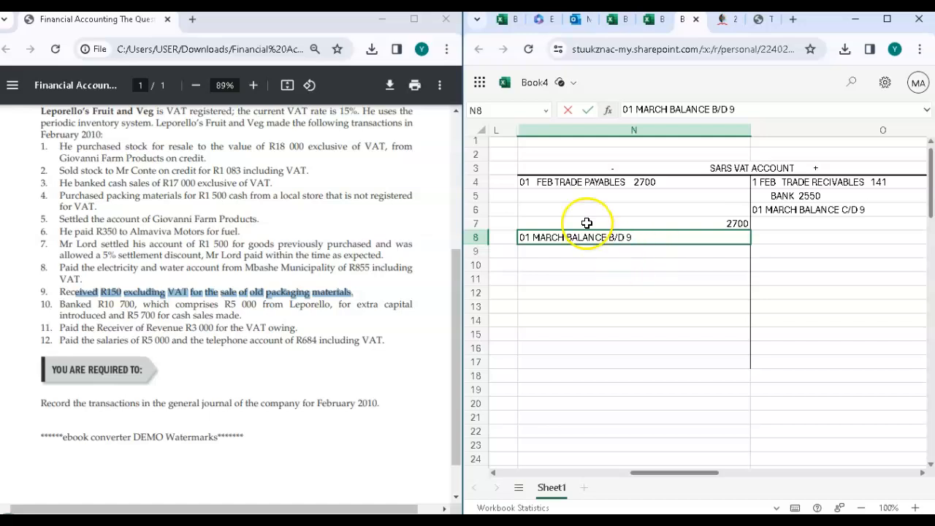
scroll(661, 288, right, 1)
scroll(662, 288, left, 2)
scroll(661, 288, right, 1)
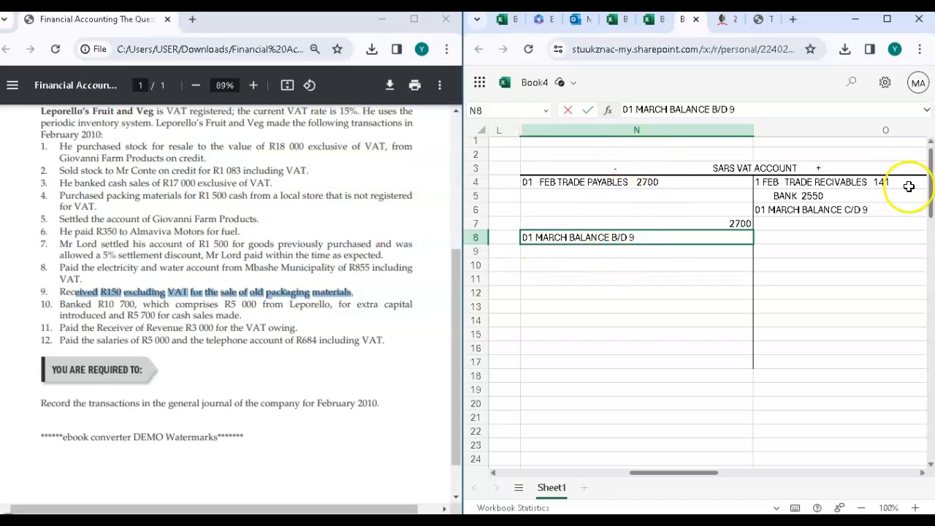
scroll(907, 183, right, 3)
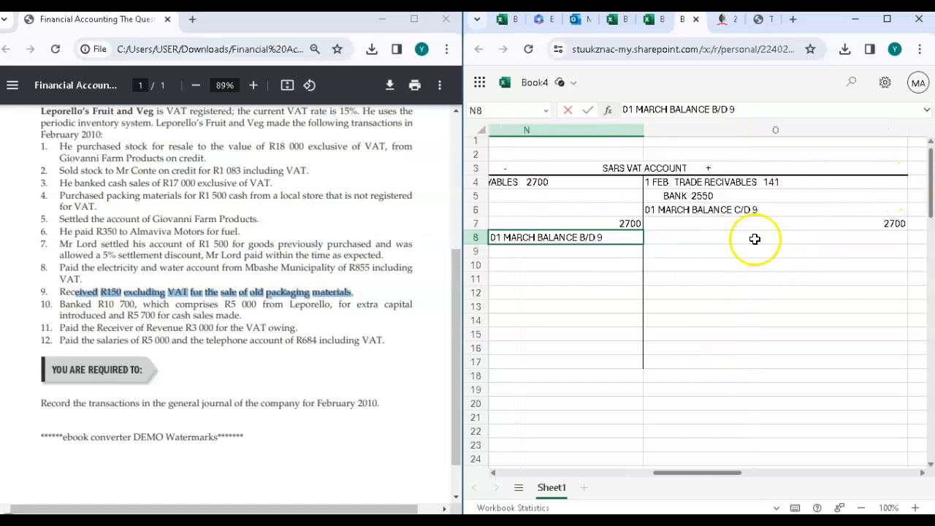
Step: Commit the opening balance entry "01 MARCH BALANCE B/D 9" in cell N8 of the SARS VAT account
scroll(675, 158, left, 2)
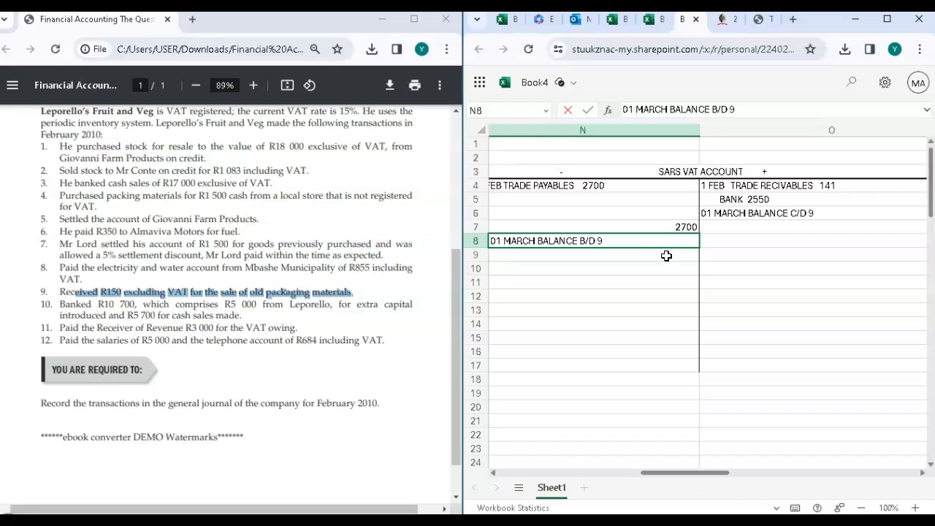
scroll(666, 255, left, 10)
scroll(666, 257, right, 10)
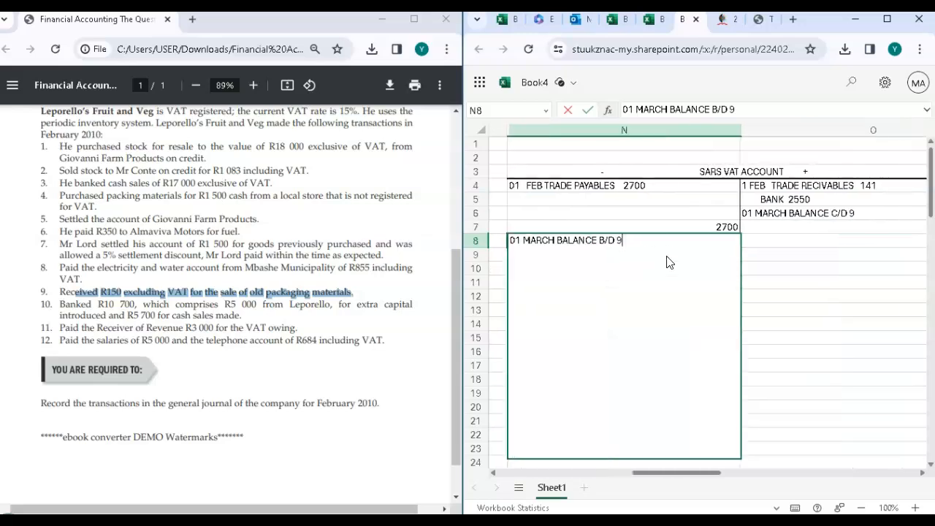
click(817, 251)
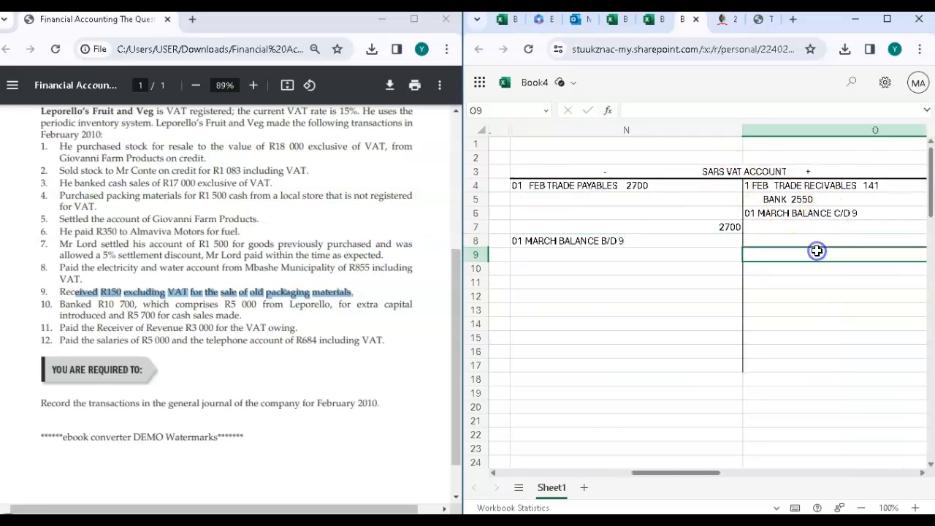
Step: Compare the VAT amounts in the general journal with the entries on both sides of the SARS VAT account
scroll(621, 224, left, 10)
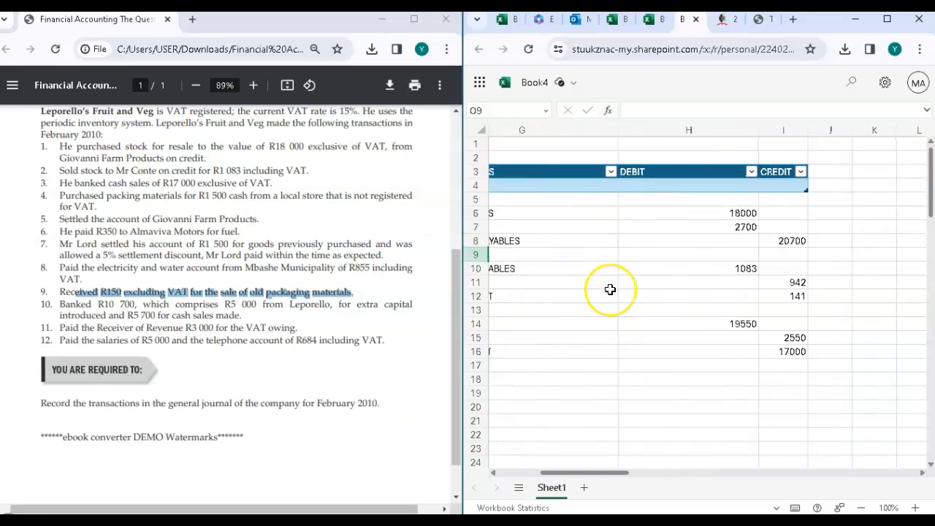
scroll(609, 290, right, 9)
scroll(610, 289, right, 2)
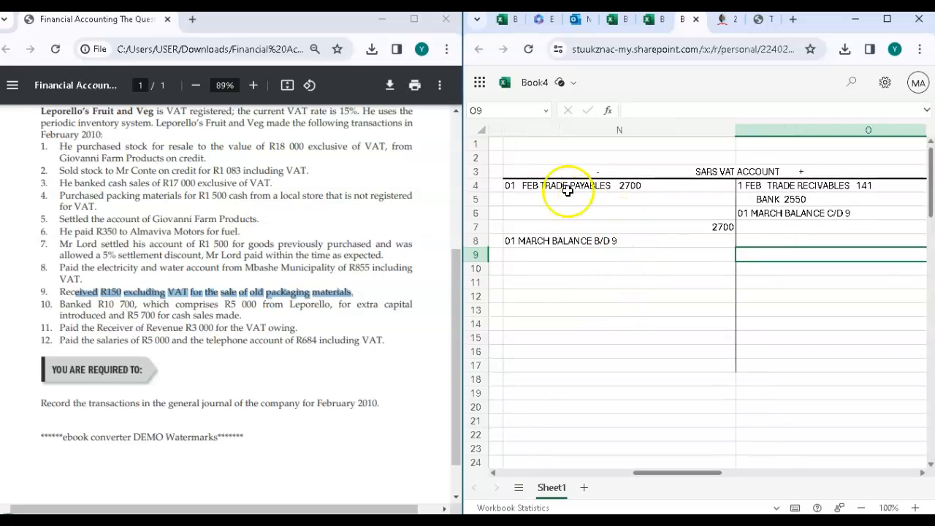
click(532, 186)
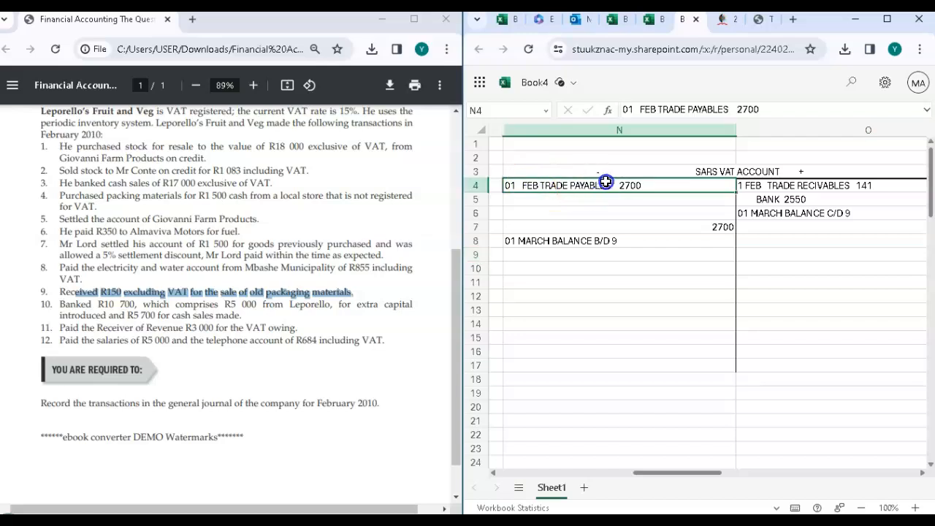
click(617, 213)
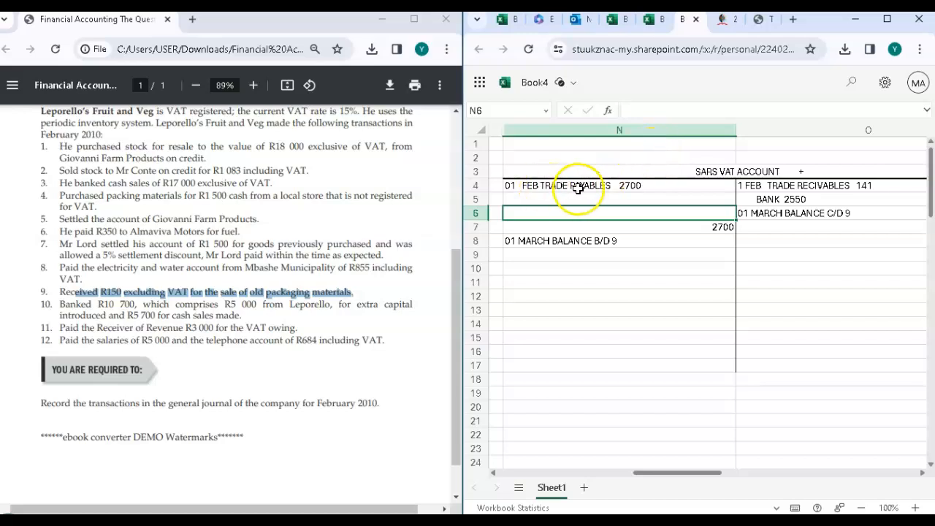
scroll(755, 226, right, 1)
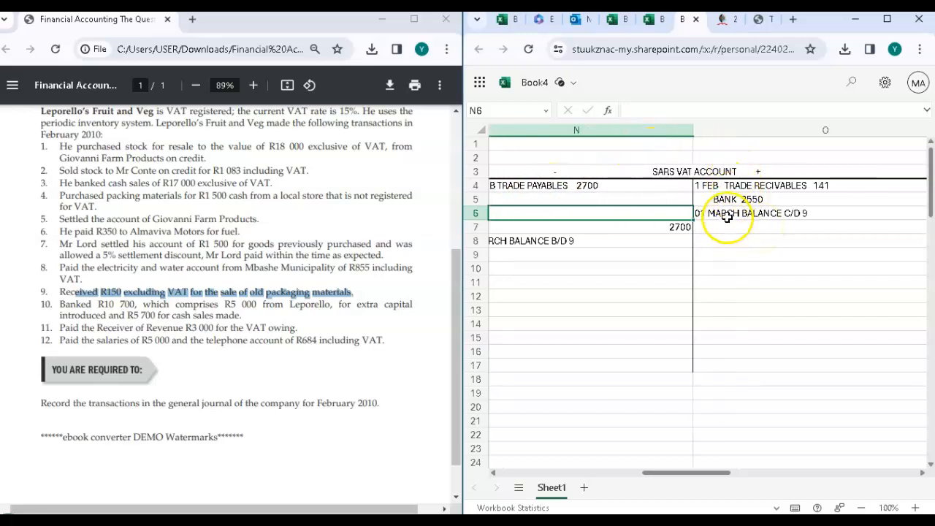